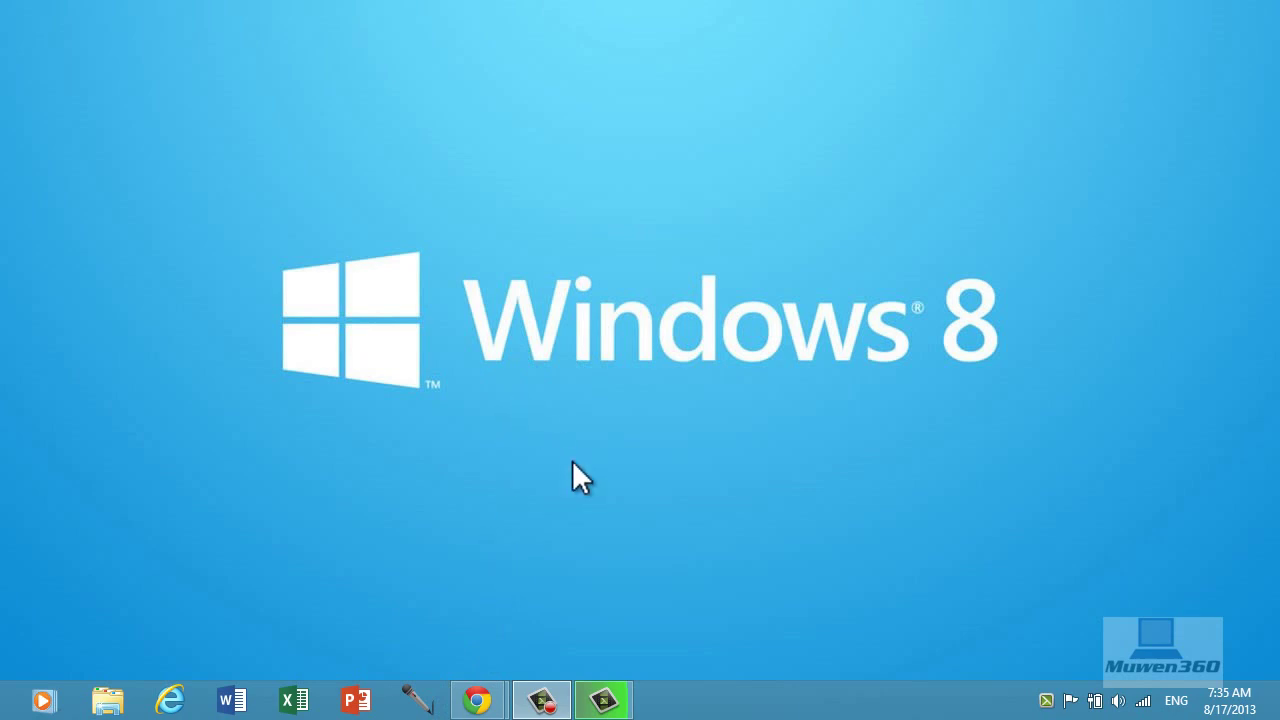
- Bring up the New Tab Chrome window and load google.com in it
{"action": "left_click", "coordinate": [476, 702]}
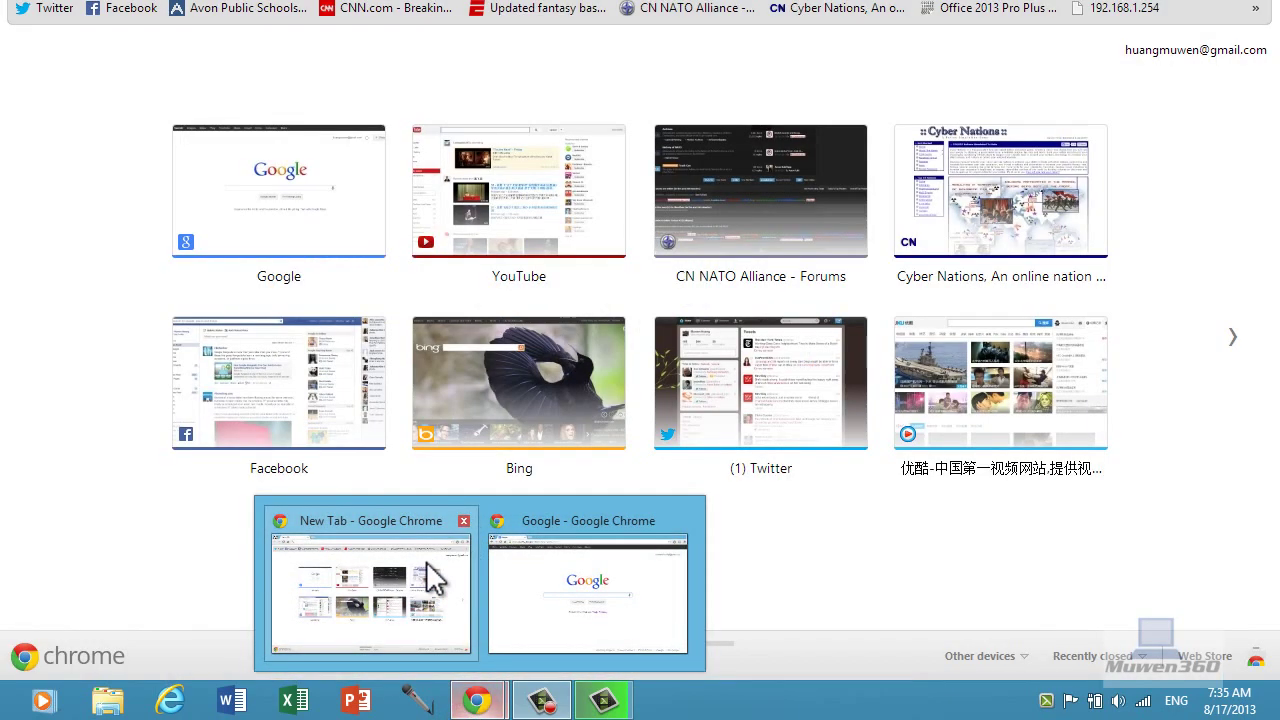
{"action": "left_click", "coordinate": [428, 566]}
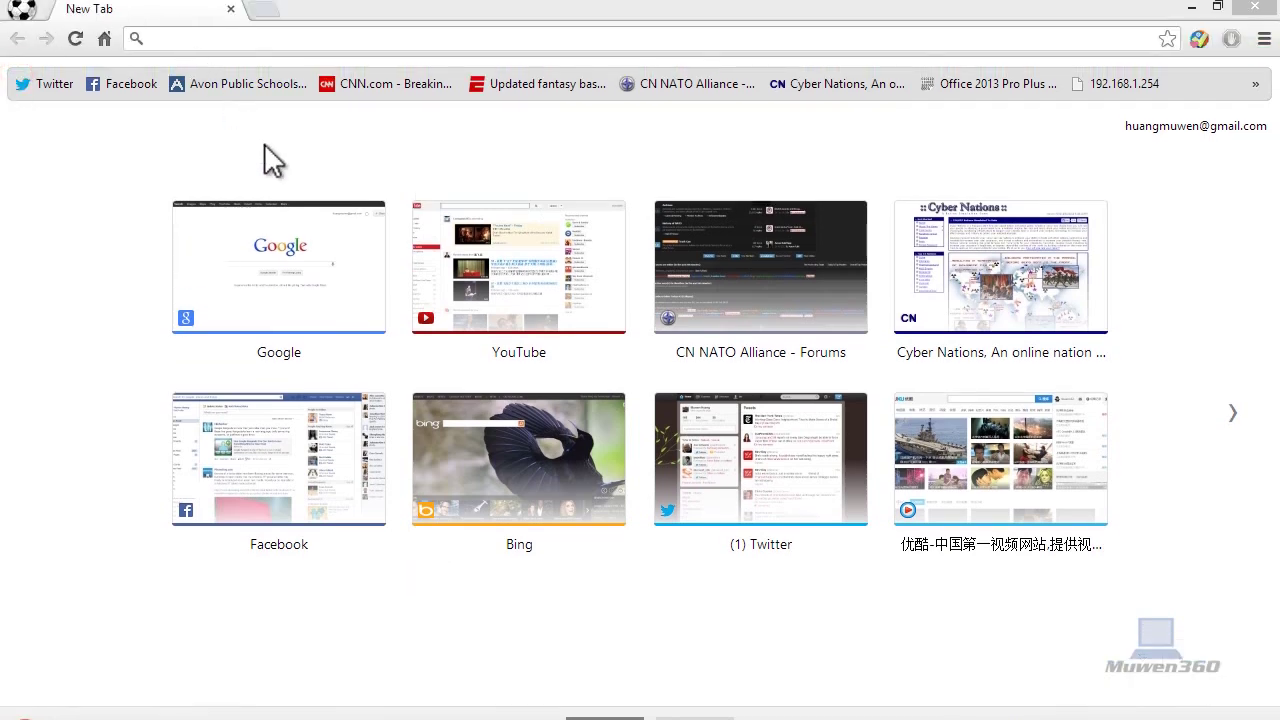
{"action": "left_click", "coordinate": [230, 40]}
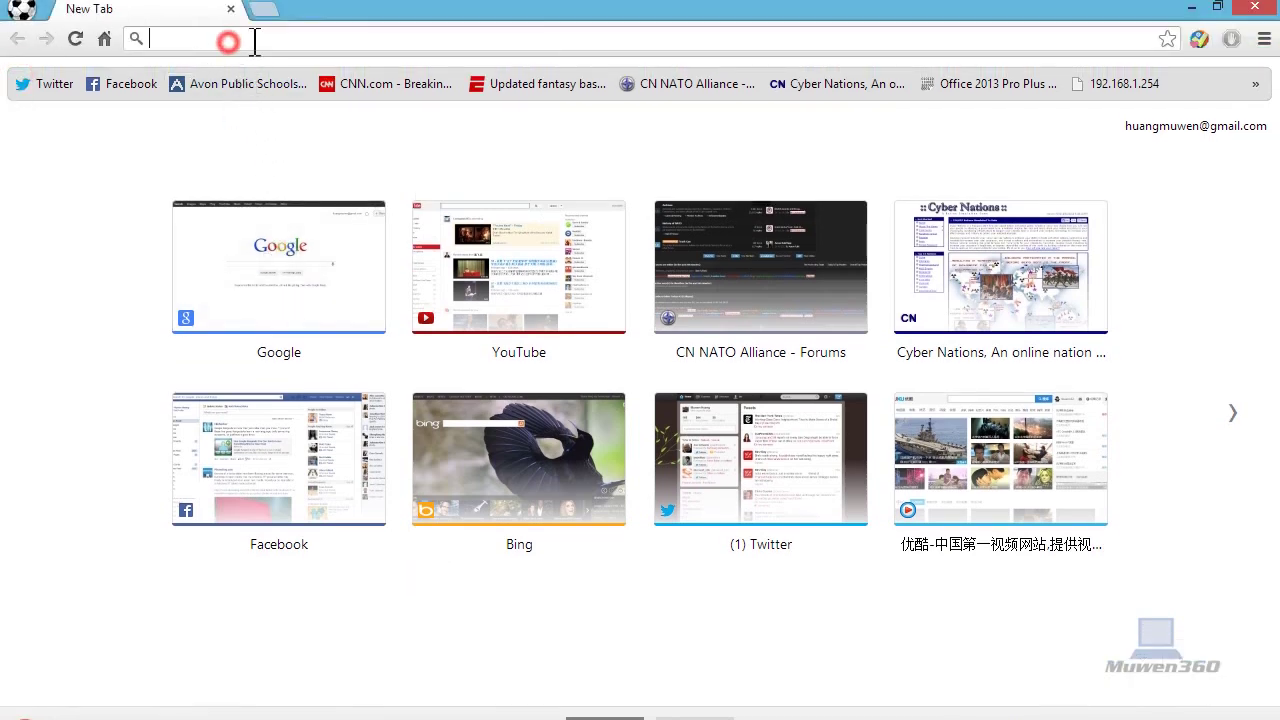
{"action": "type", "text": "googl"}
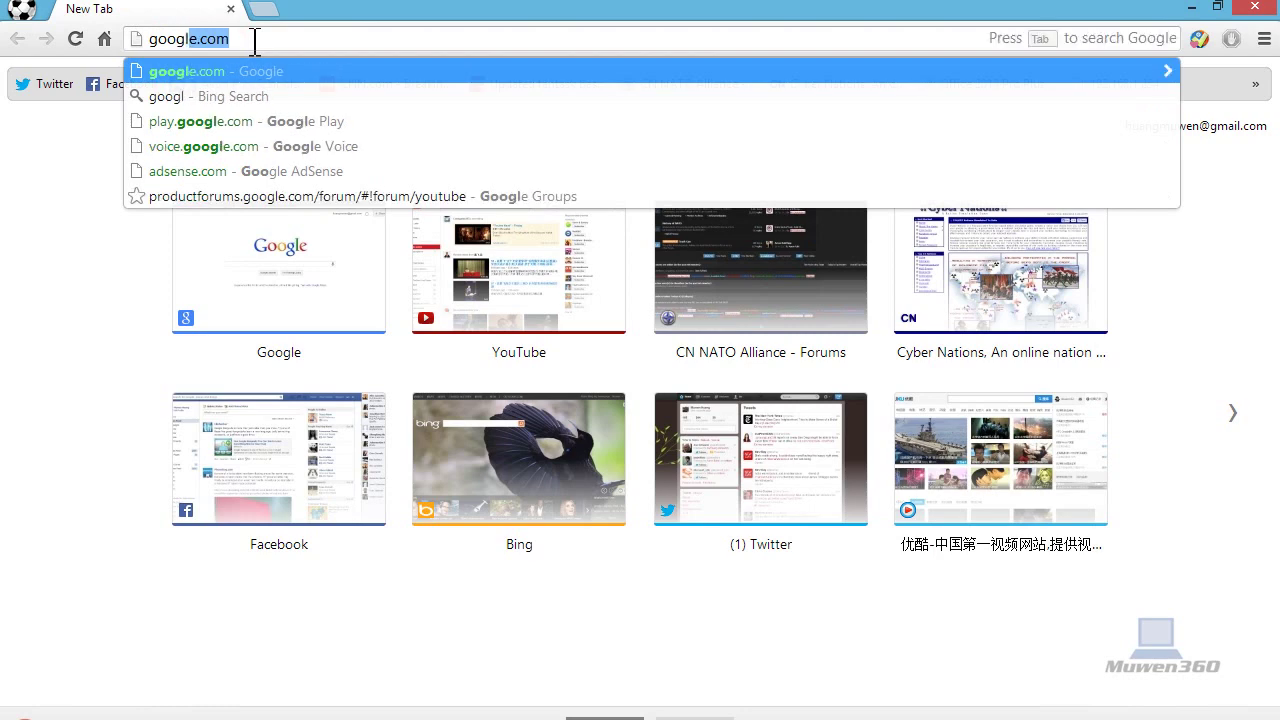
{"action": "key", "text": "Return"}
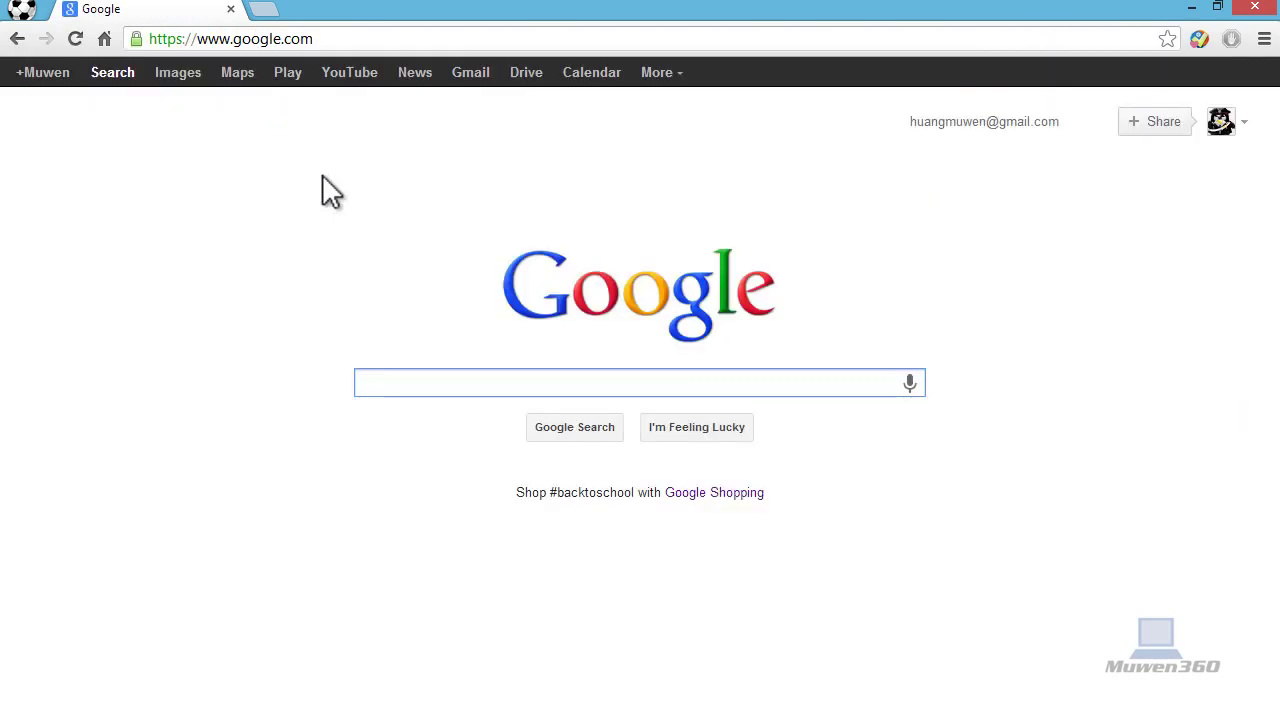
- Select the profile avatar at the top right of the Google homepage
{"action": "left_click", "coordinate": [777, 346]}
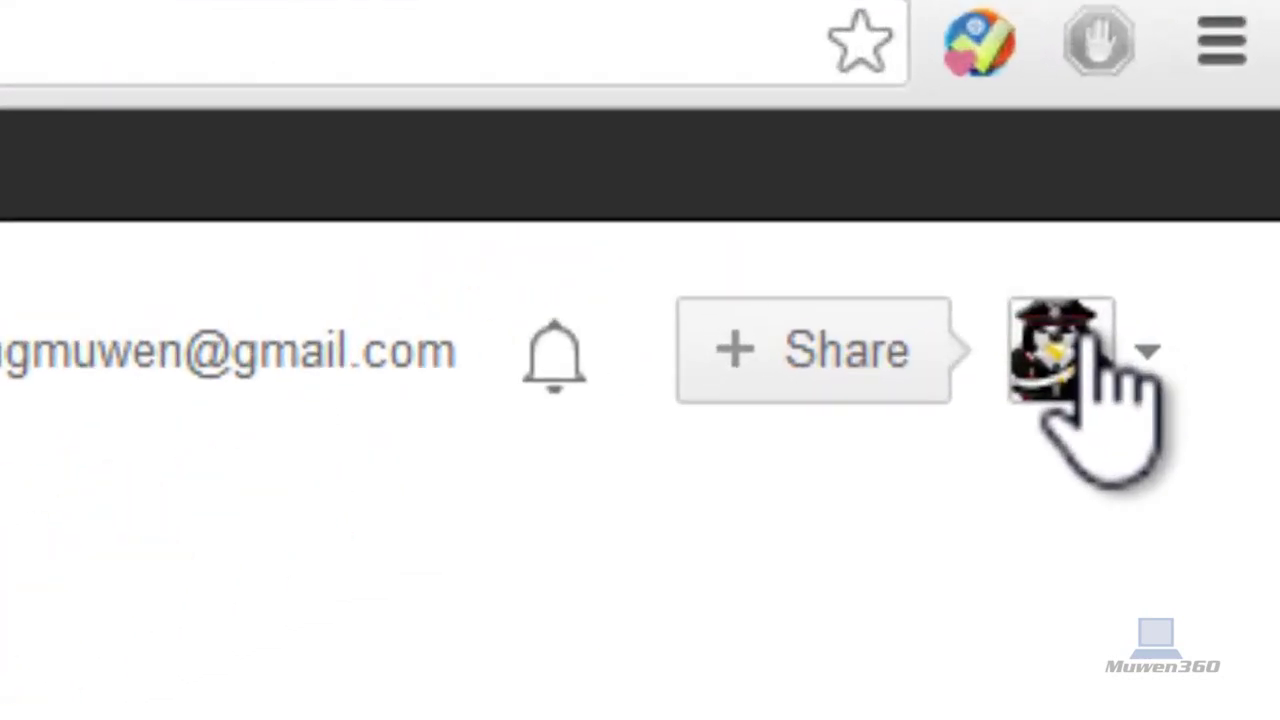
- Go from the avatar popup to the Account page and review its email, phone and language details
{"action": "left_click", "coordinate": [1060, 360]}
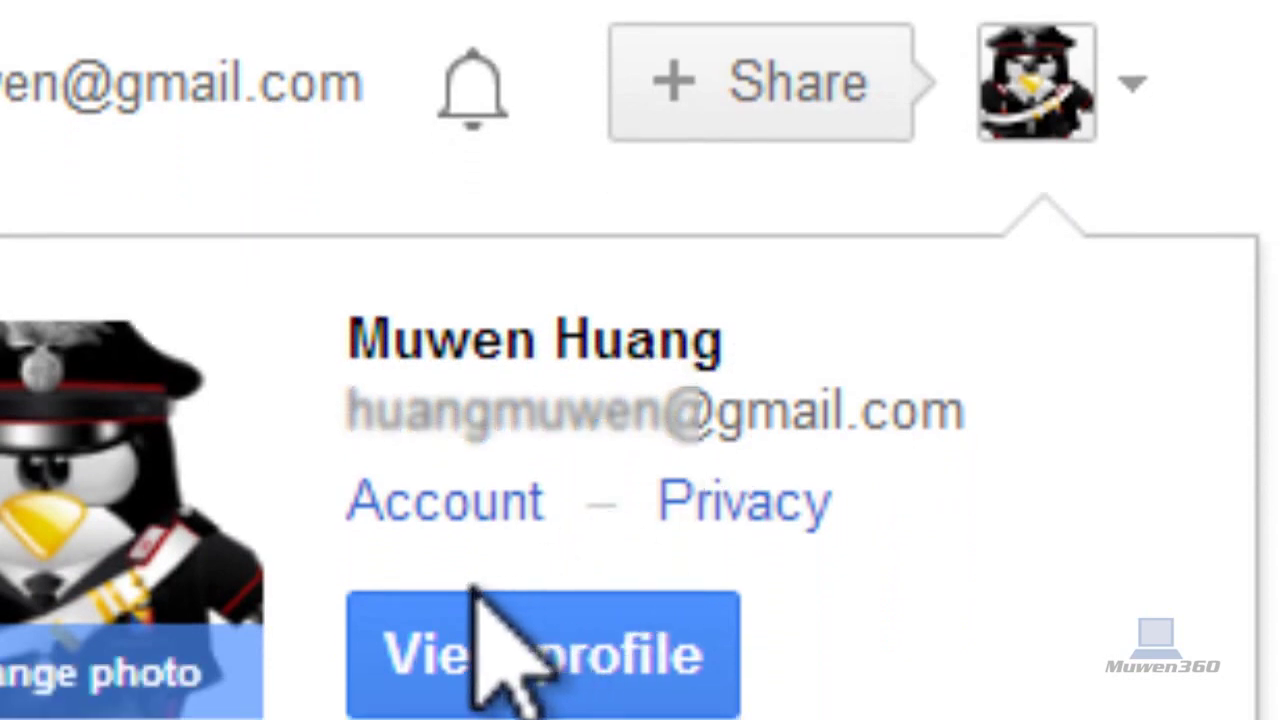
{"action": "left_click", "coordinate": [398, 512]}
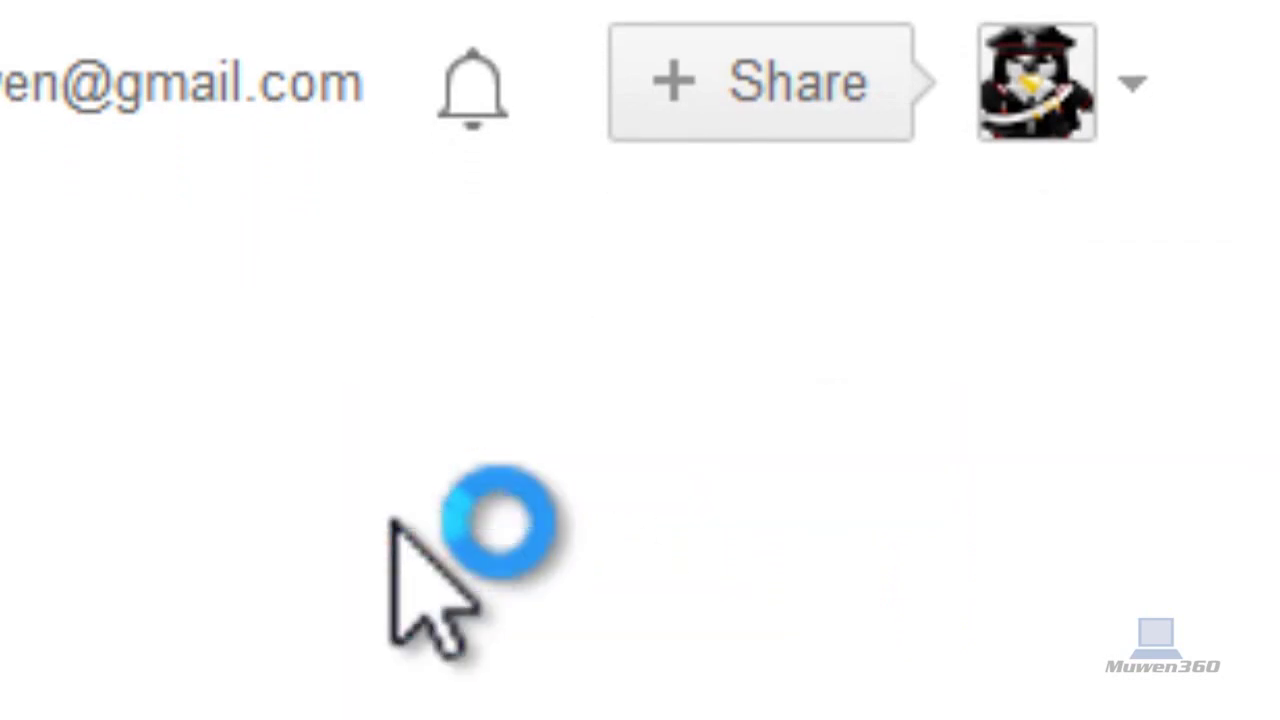
{"action": "left_click", "coordinate": [785, 468]}
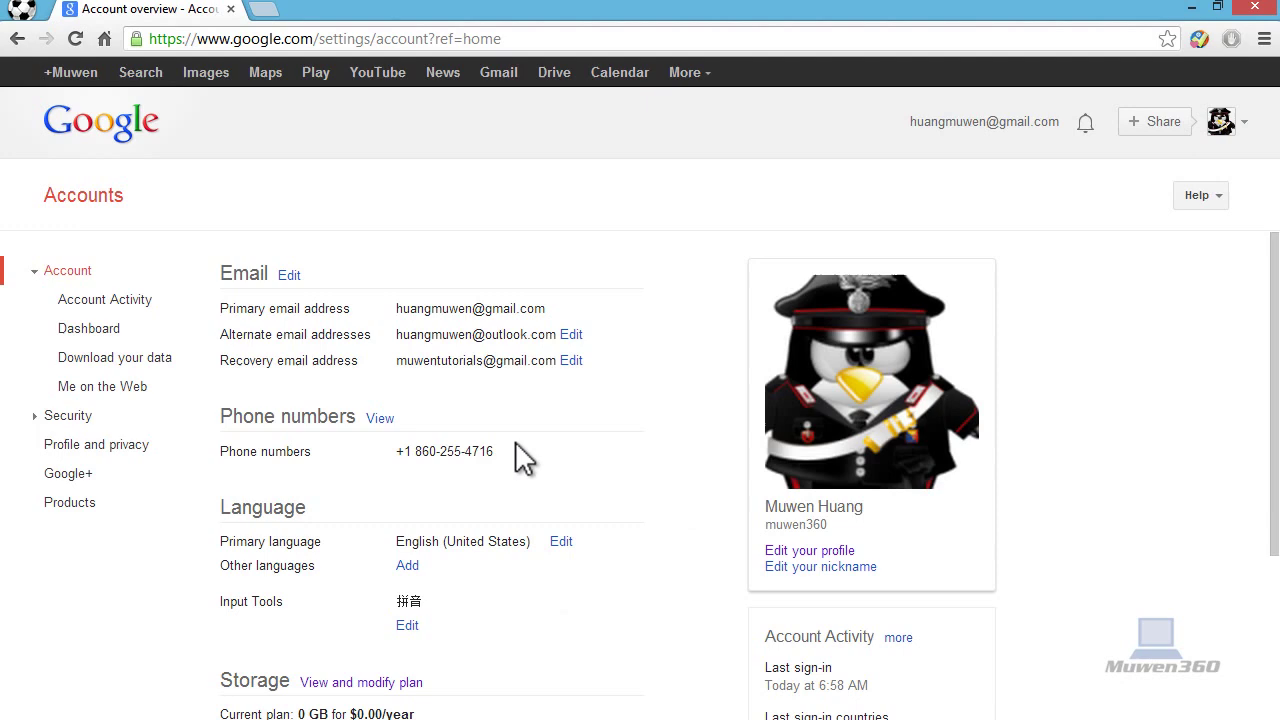
{"action": "scroll", "coordinate": [516, 441], "scroll_direction": "down", "scroll_amount": 2}
{"action": "scroll", "coordinate": [518, 444], "scroll_direction": "up", "scroll_amount": 2}
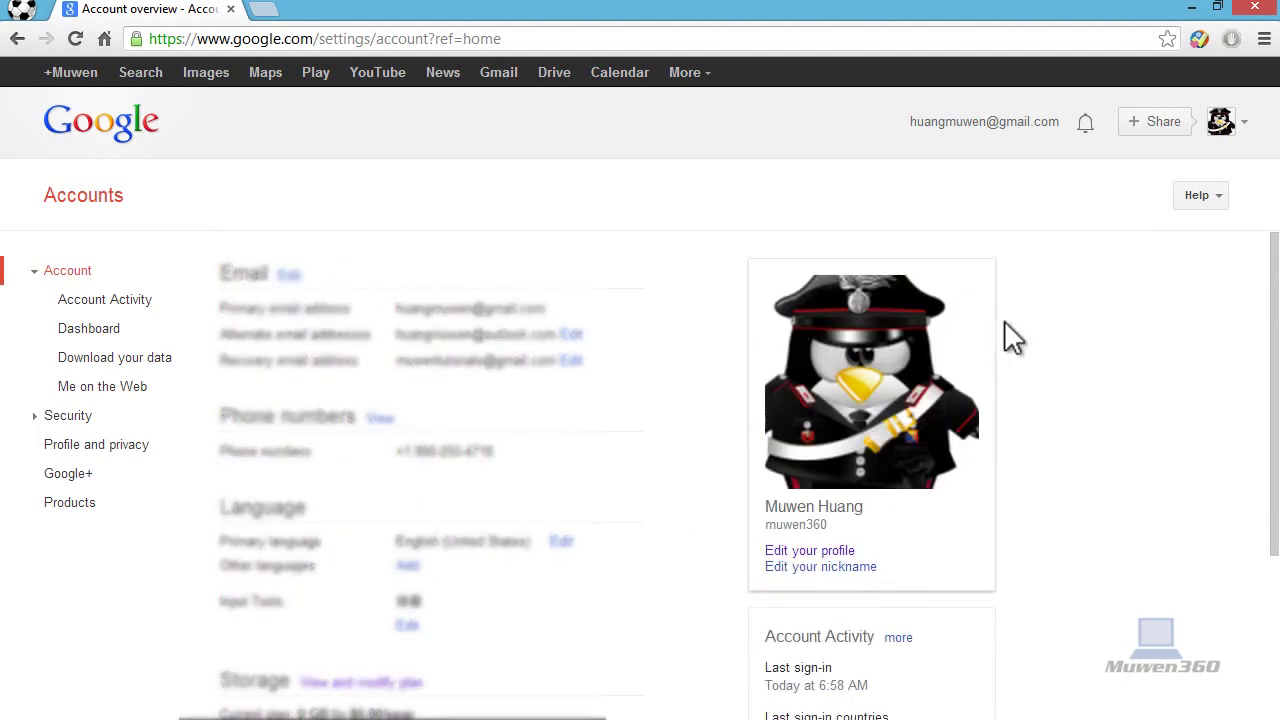
{"action": "scroll", "coordinate": [951, 344], "scroll_direction": "down", "scroll_amount": 2}
{"action": "left_click", "coordinate": [876, 362]}
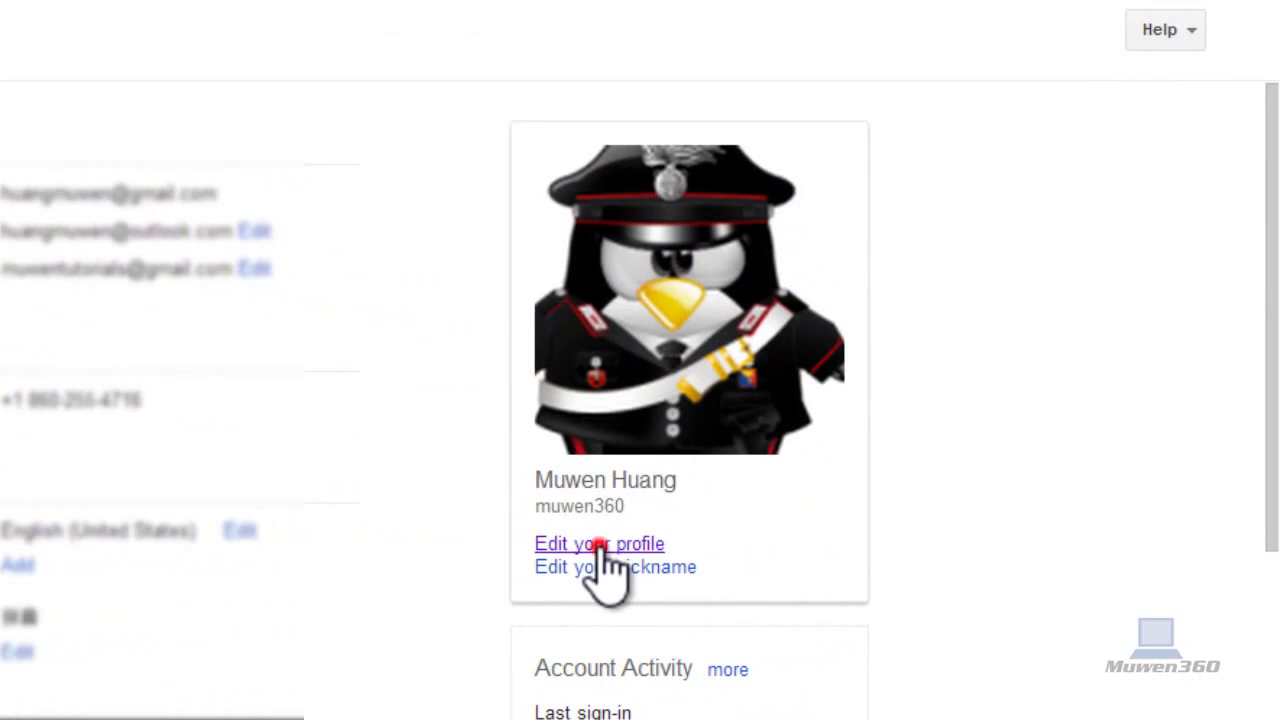
- Open the Google+ profile for editing and bring up the name editor from the About page
{"action": "left_click", "coordinate": [598, 545]}
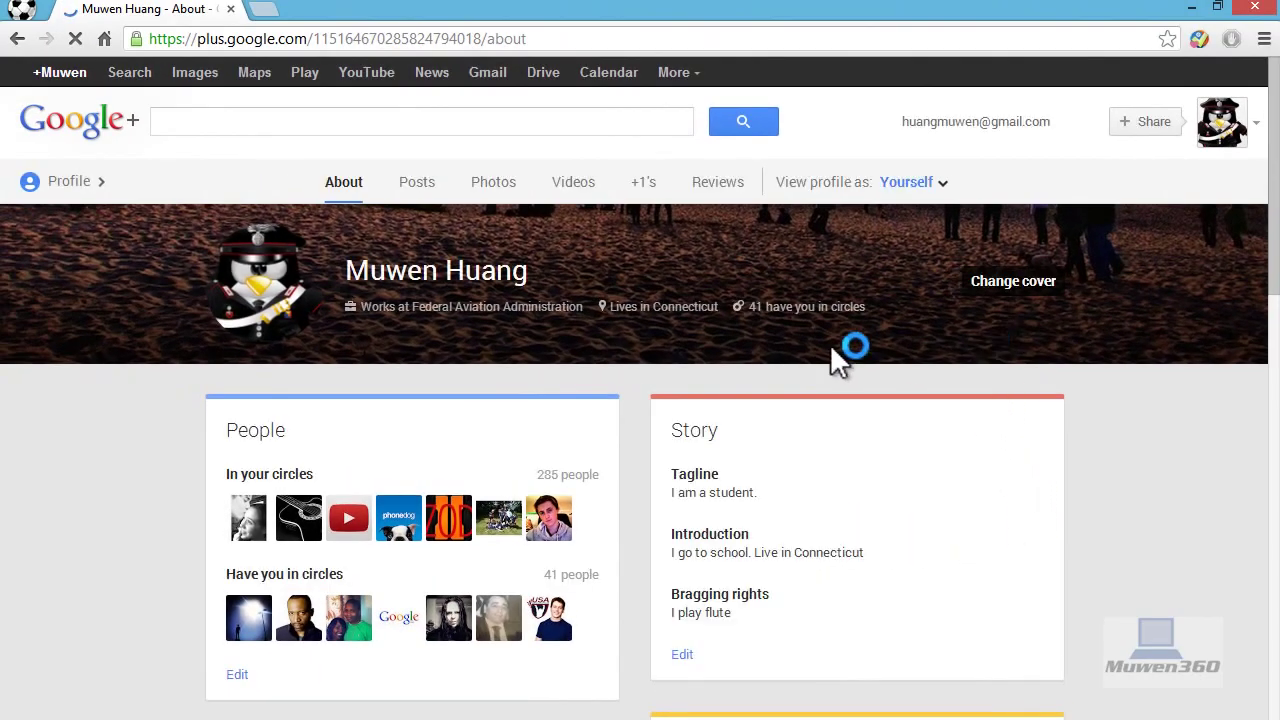
{"action": "scroll", "coordinate": [413, 364], "scroll_direction": "down", "scroll_amount": 2}
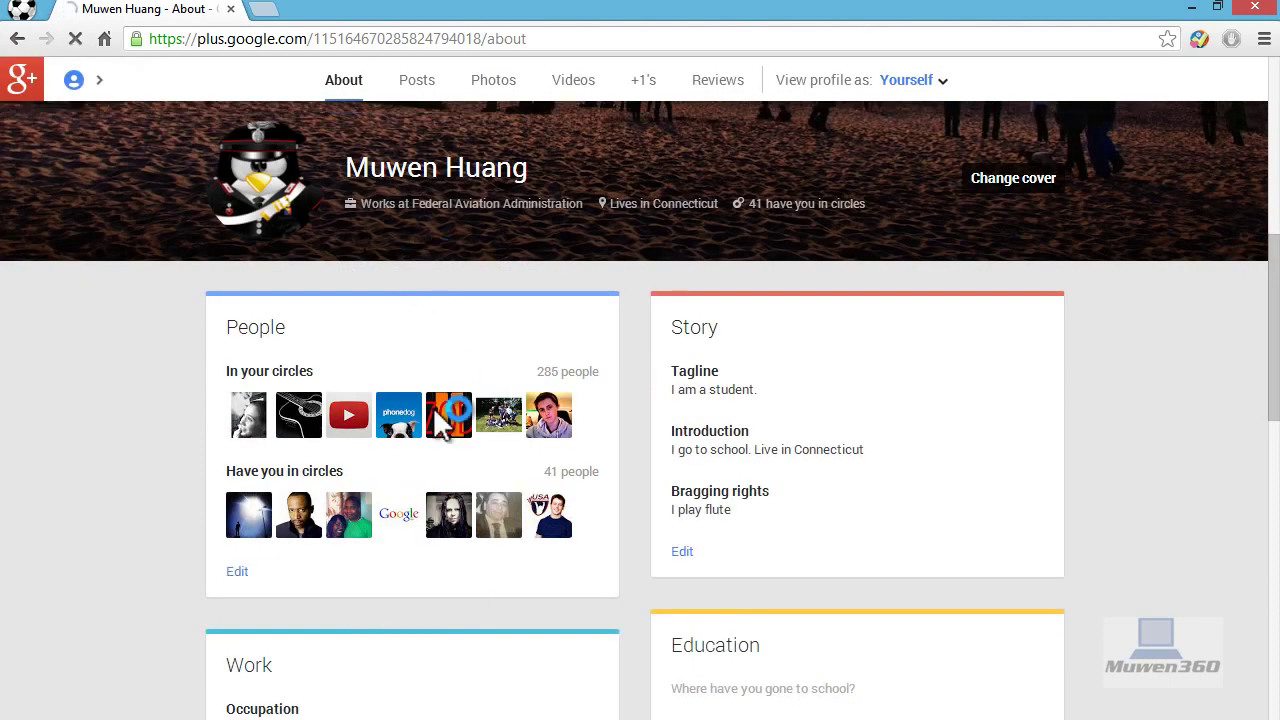
{"action": "scroll", "coordinate": [420, 337], "scroll_direction": "up", "scroll_amount": 3}
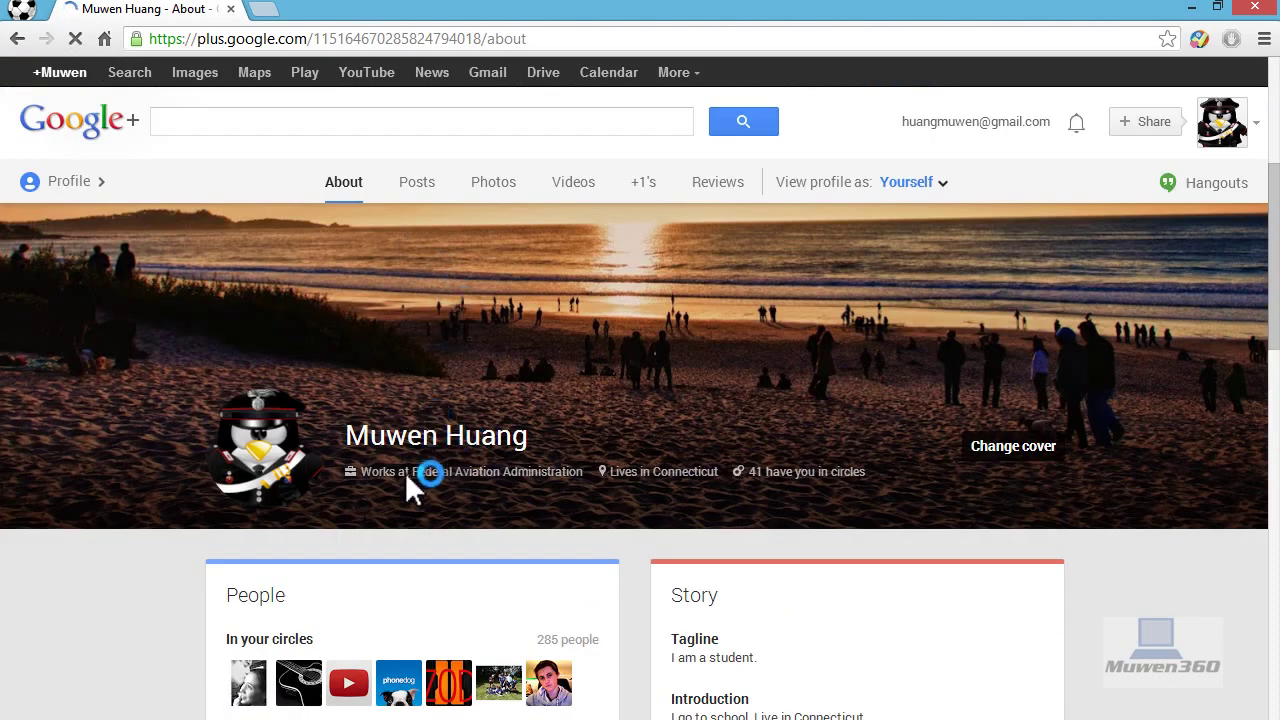
{"action": "scroll", "coordinate": [1203, 630], "scroll_direction": "down", "scroll_amount": 1}
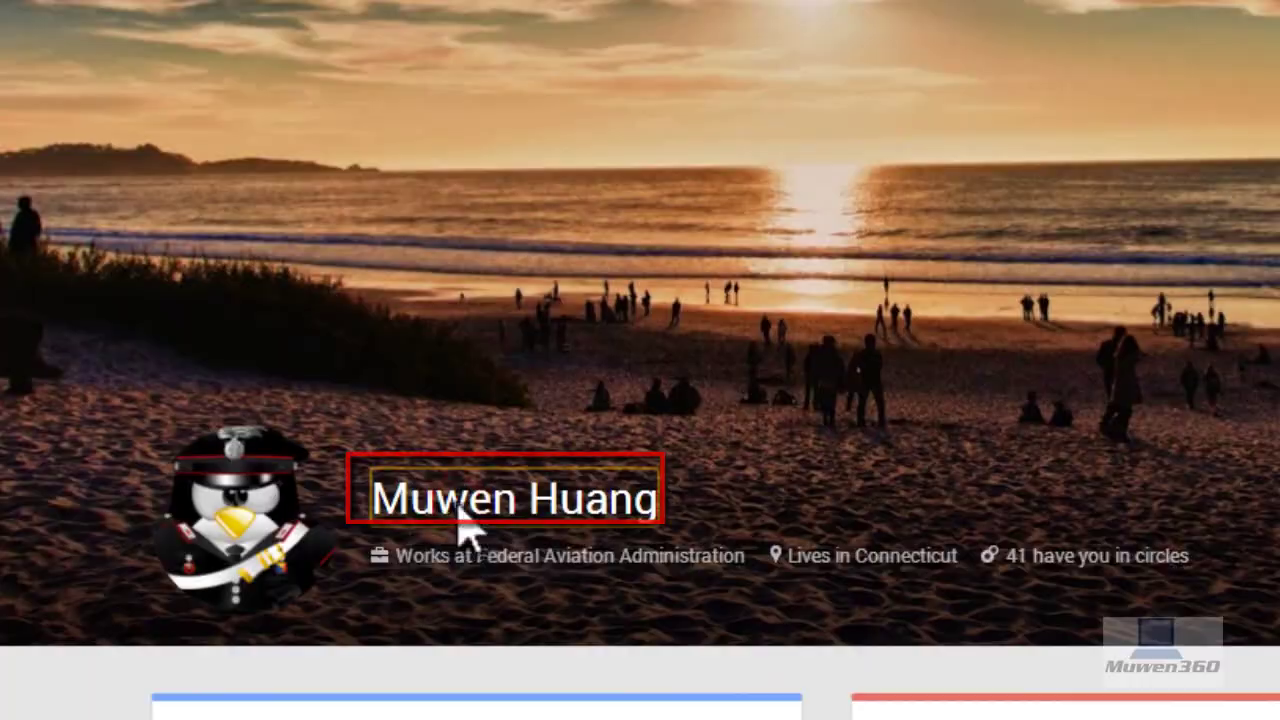
{"action": "left_click", "coordinate": [460, 506]}
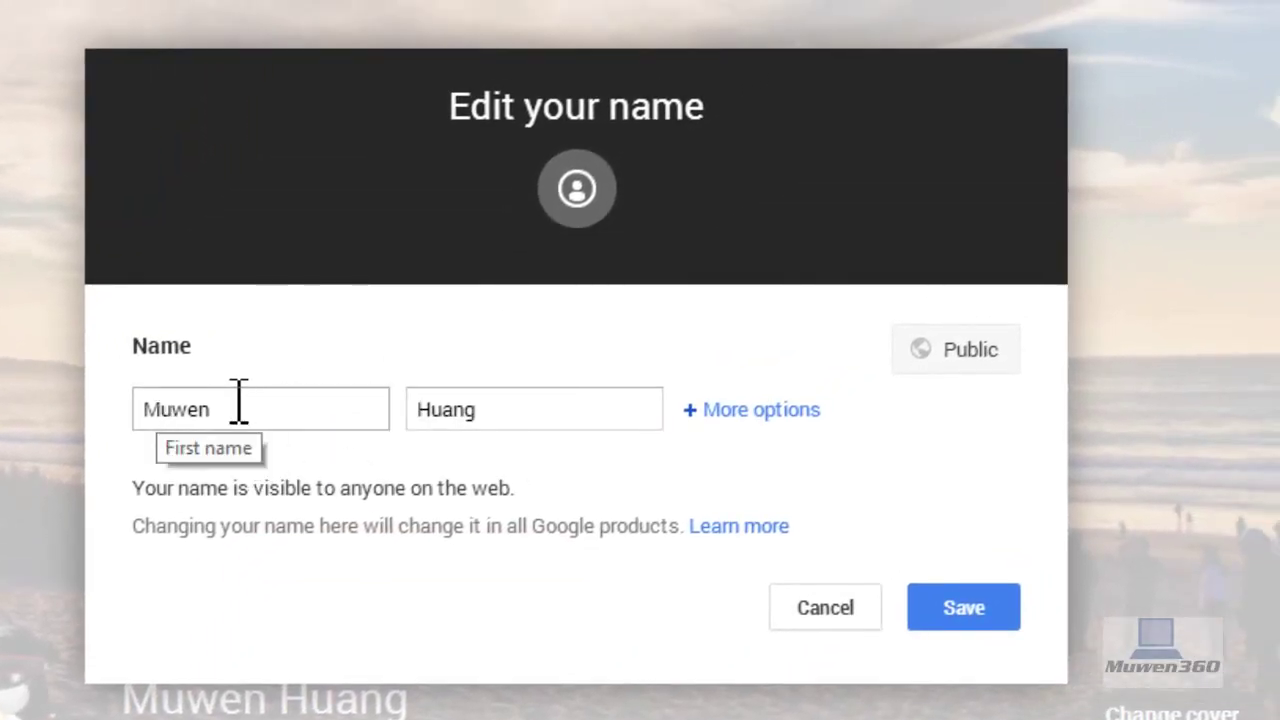
- Check the first-name and last-name fields in the Edit your name dialog
{"action": "left_click", "coordinate": [236, 402]}
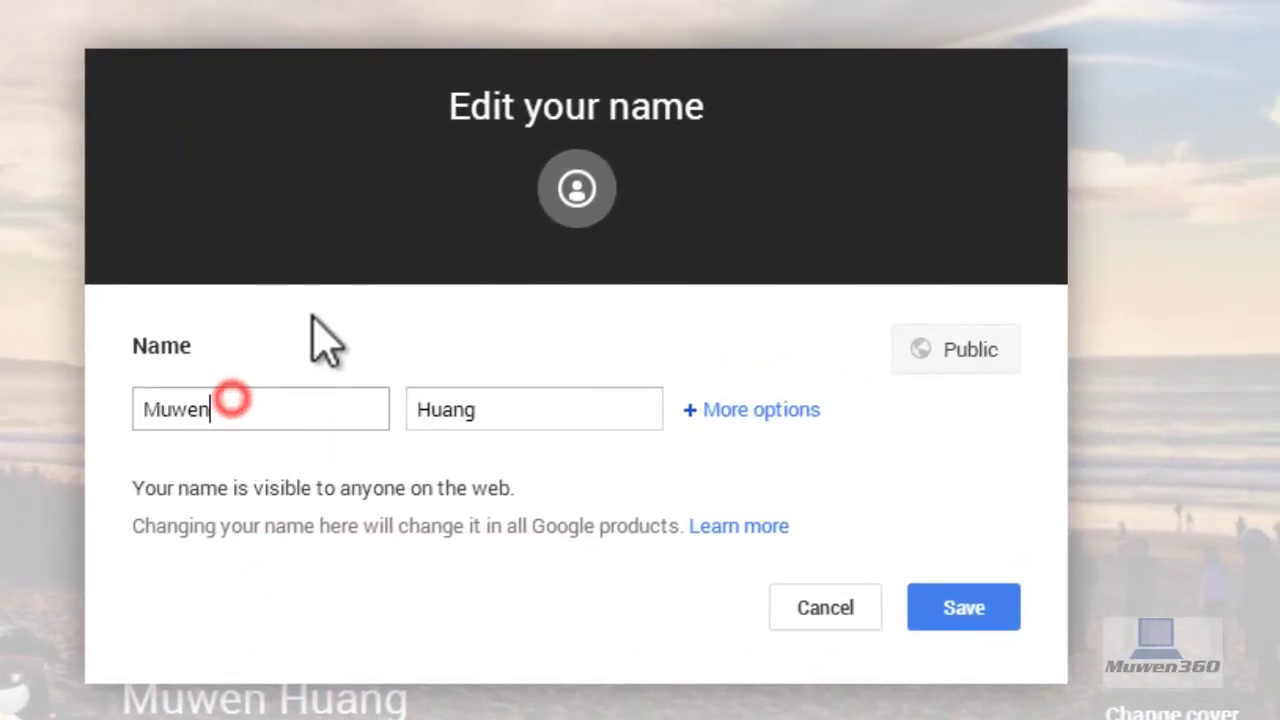
{"action": "left_click", "coordinate": [523, 405]}
{"action": "left_click", "coordinate": [229, 405]}
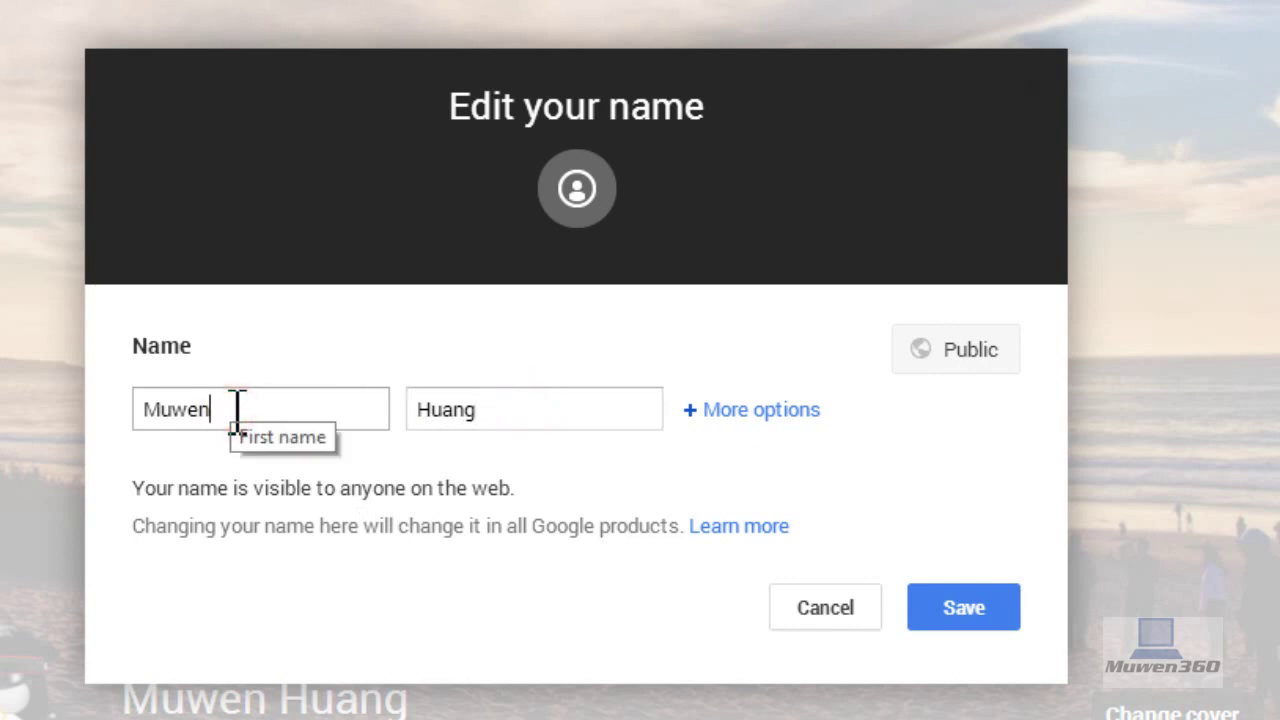
{"action": "left_click", "coordinate": [596, 395]}
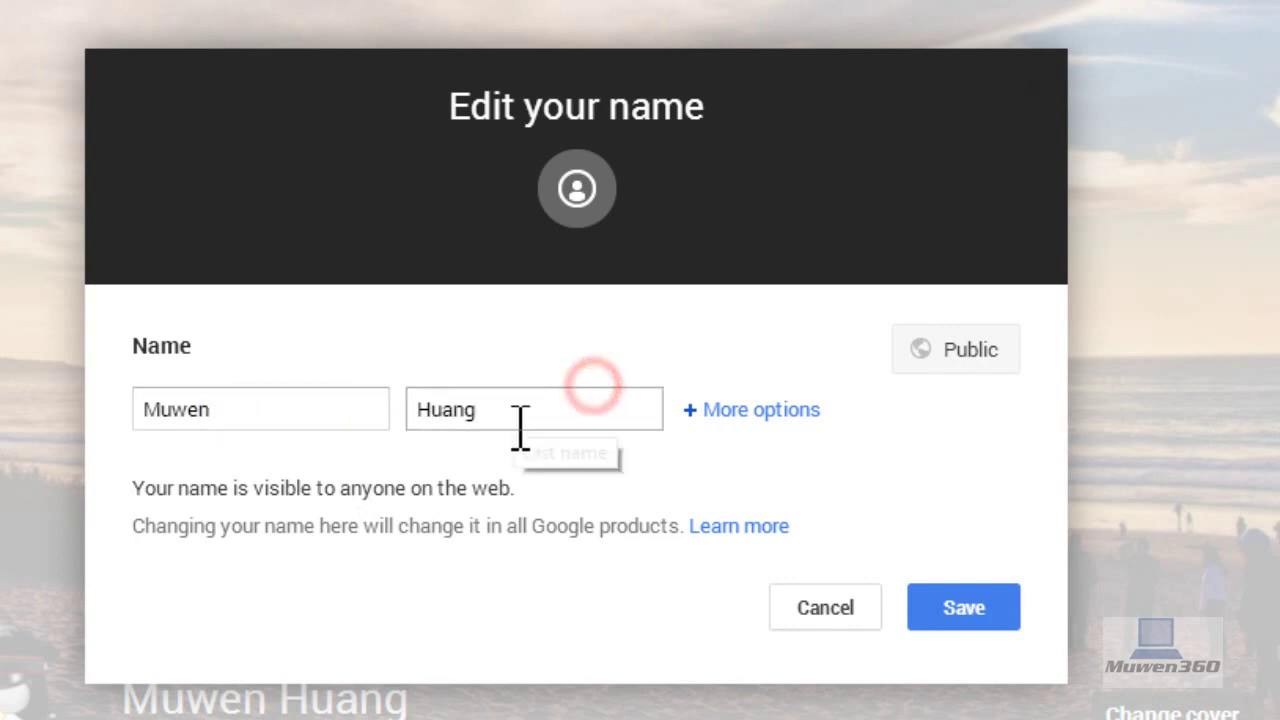
{"action": "left_click", "coordinate": [248, 398]}
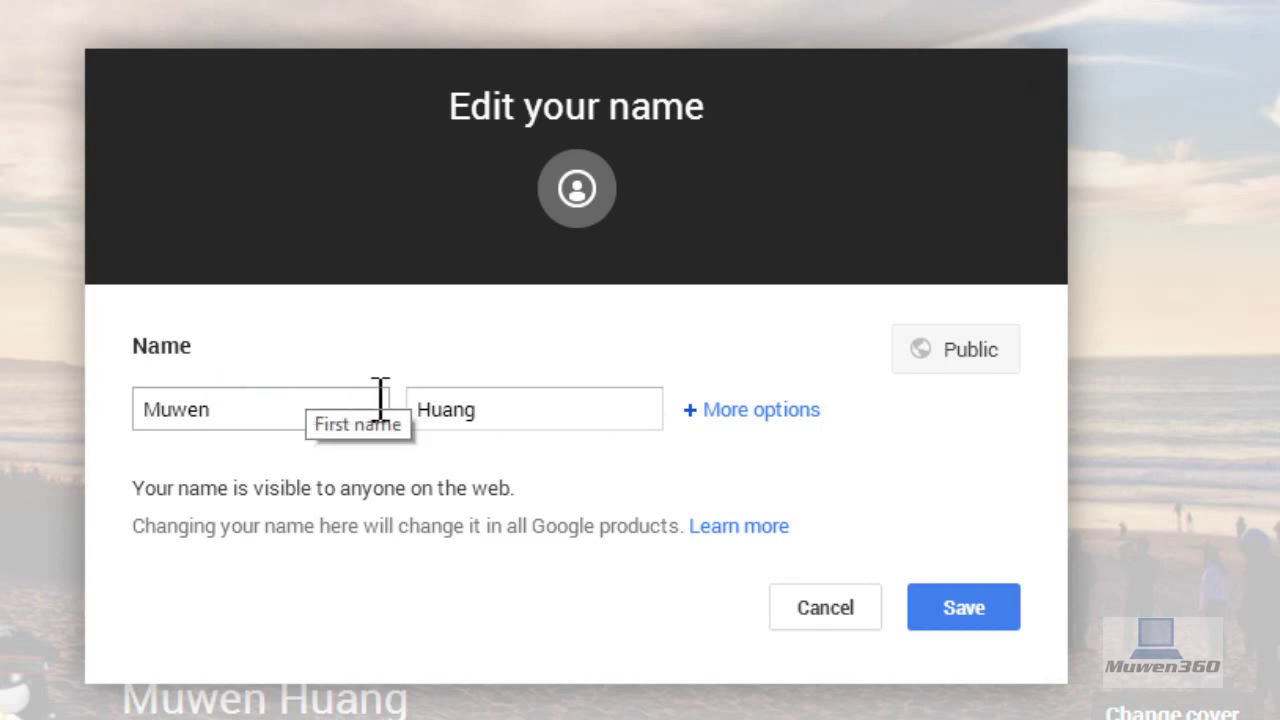
{"action": "left_click", "coordinate": [562, 424]}
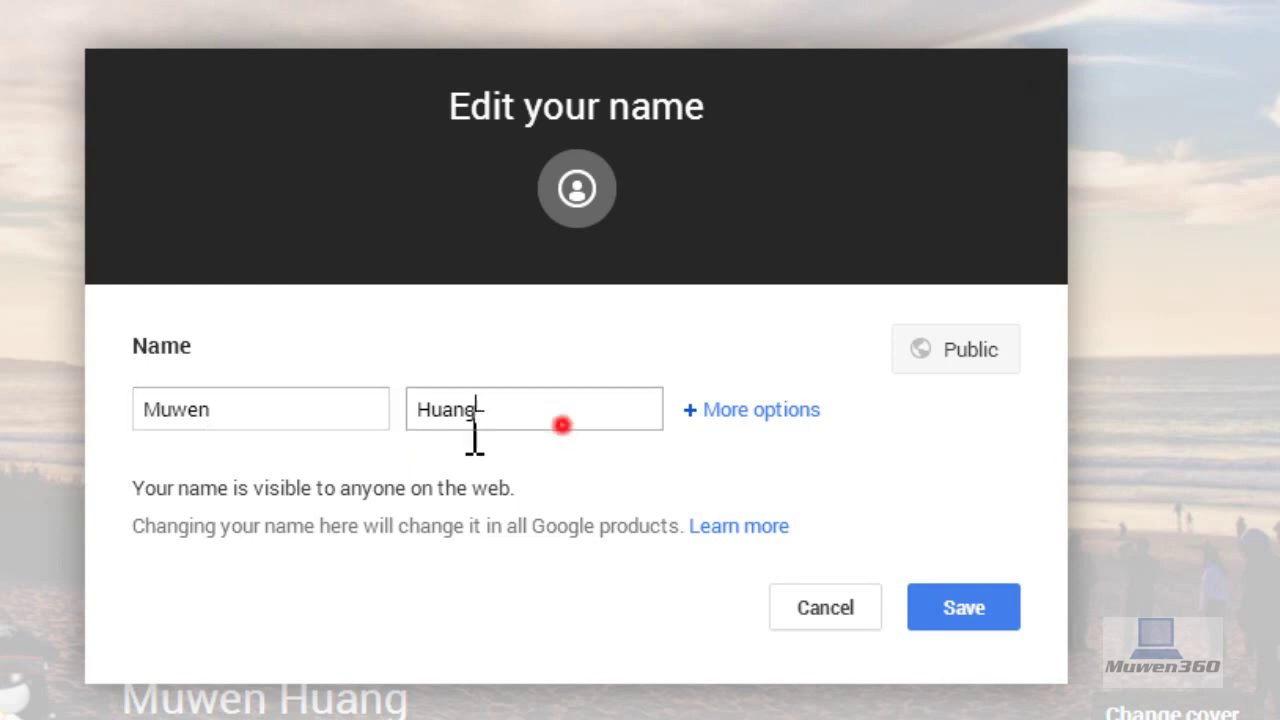
{"action": "left_click", "coordinate": [240, 410]}
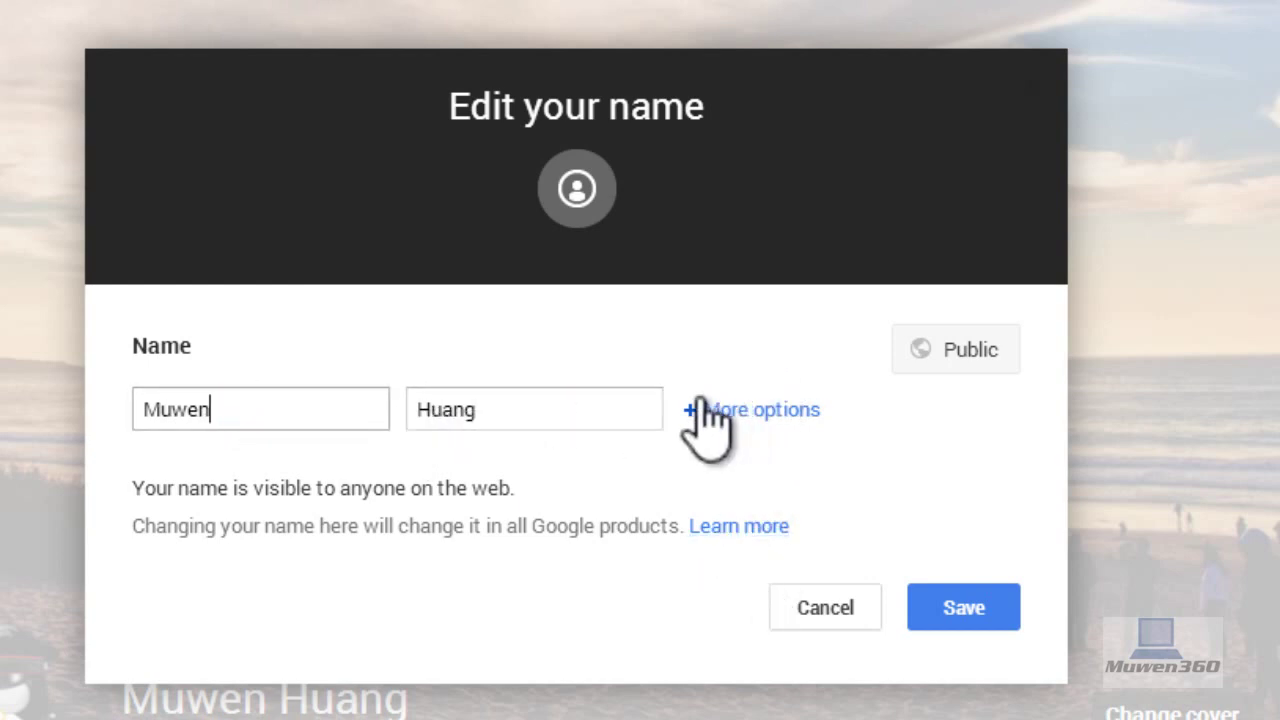
- Show the nickname options and enter the nickname 'mu'
{"action": "left_click", "coordinate": [735, 410]}
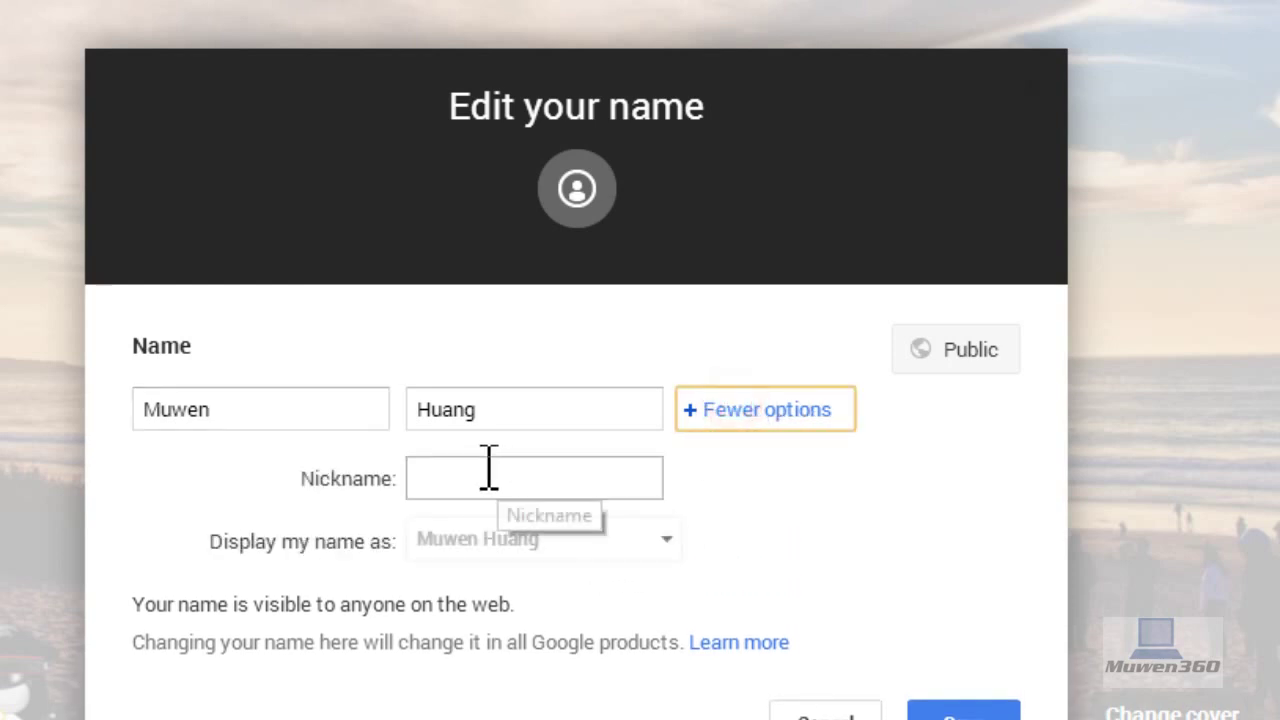
{"action": "left_click", "coordinate": [485, 465]}
{"action": "type", "text": "muwen360"}
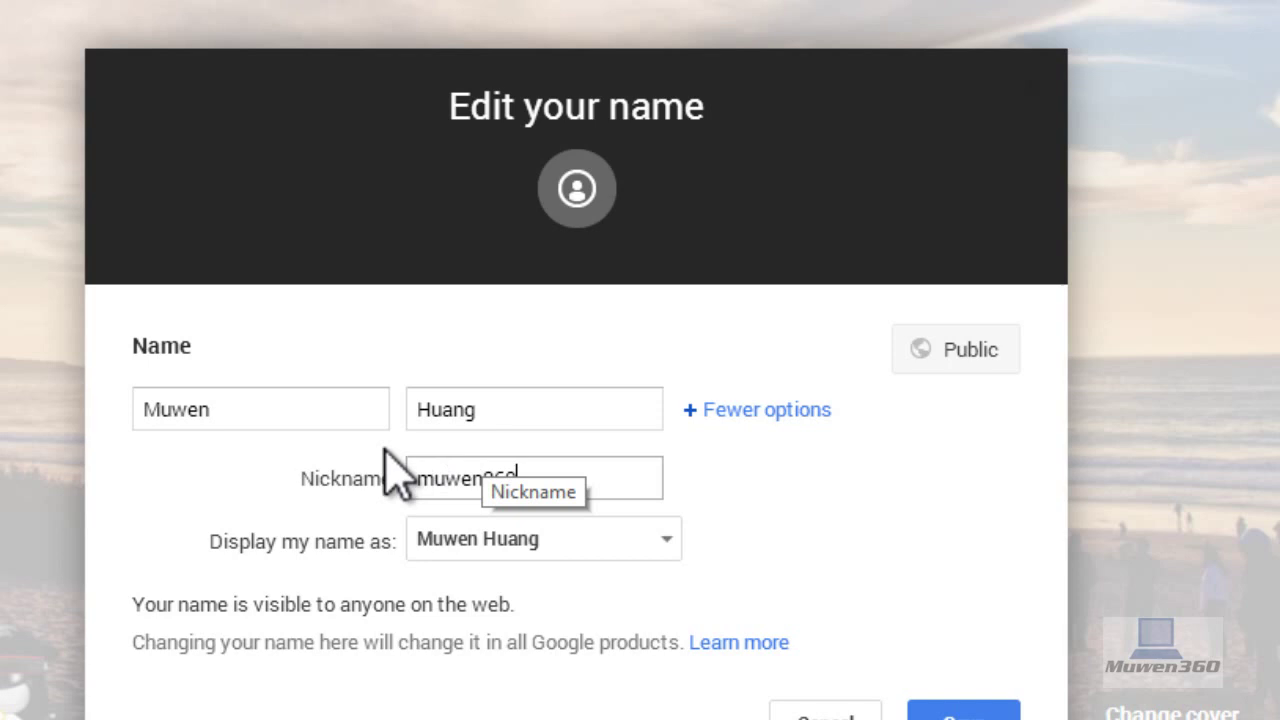
- Try the nickname-in-quotes display, then set 'Display my name as' back to plain first and last name
{"action": "left_click", "coordinate": [447, 535]}
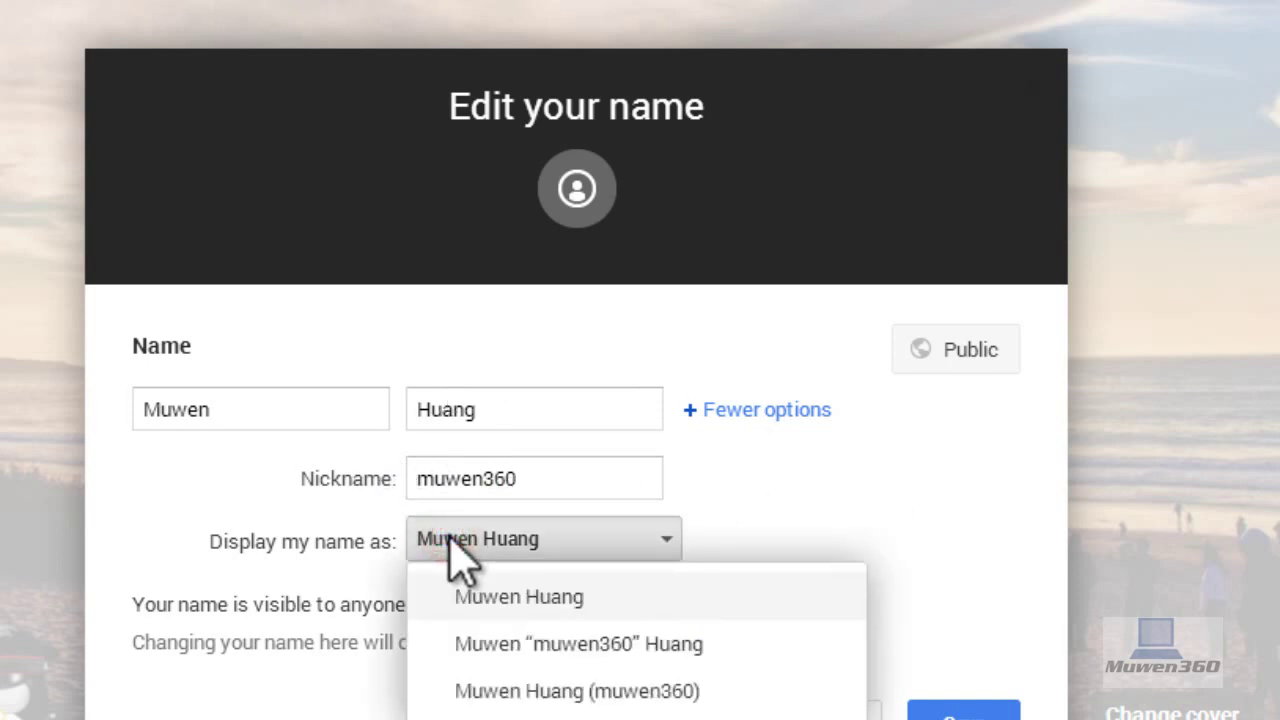
{"action": "left_click", "coordinate": [447, 540]}
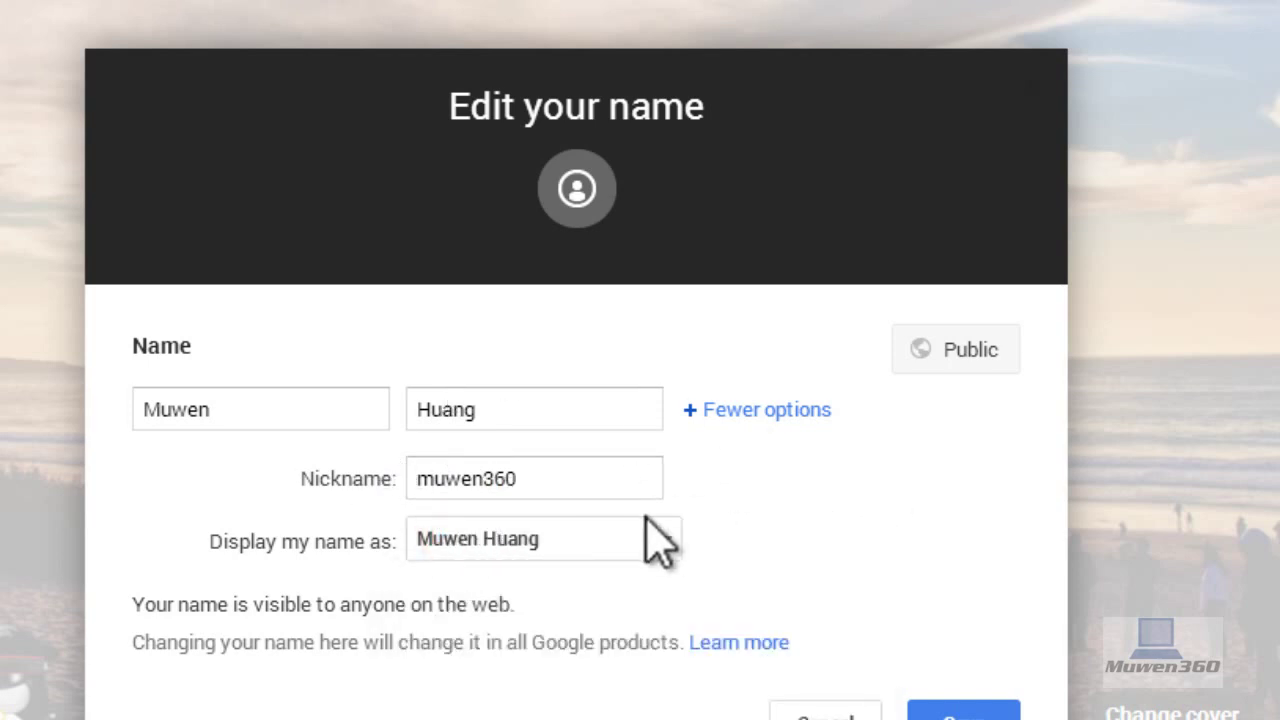
{"action": "left_click", "coordinate": [595, 521]}
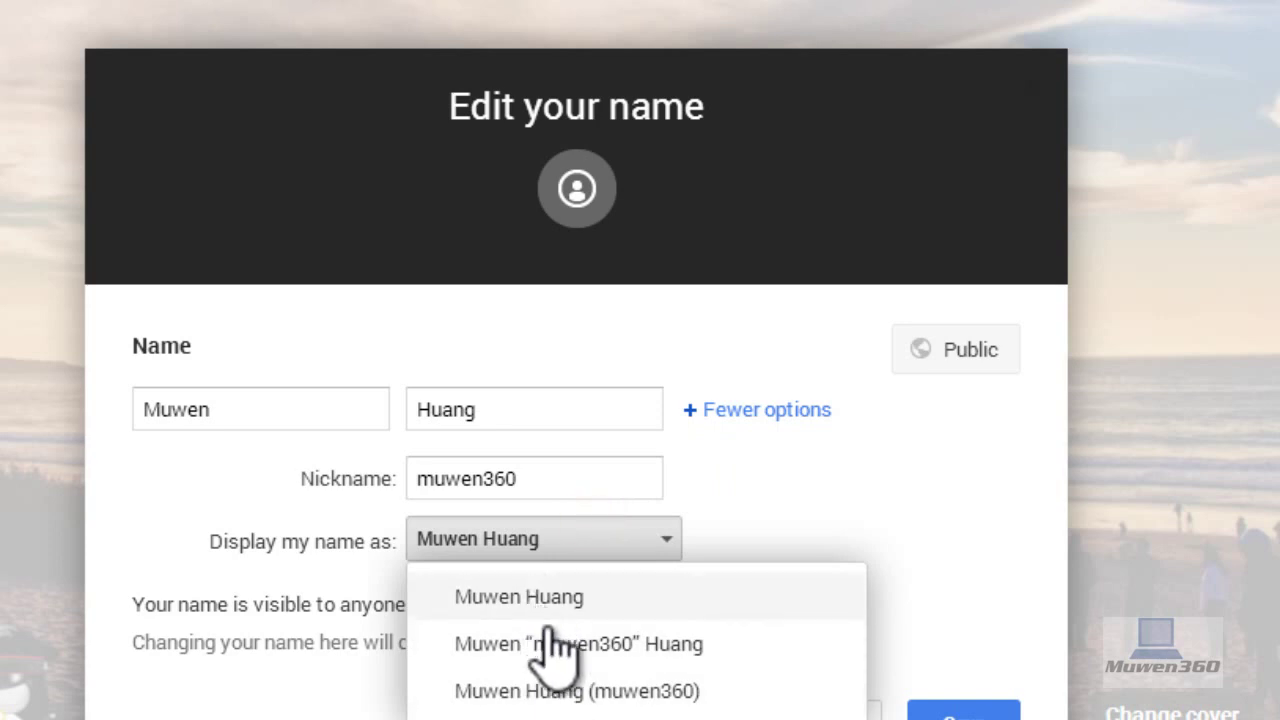
{"action": "left_click", "coordinate": [550, 643]}
{"action": "left_click", "coordinate": [526, 550]}
{"action": "left_click", "coordinate": [517, 597]}
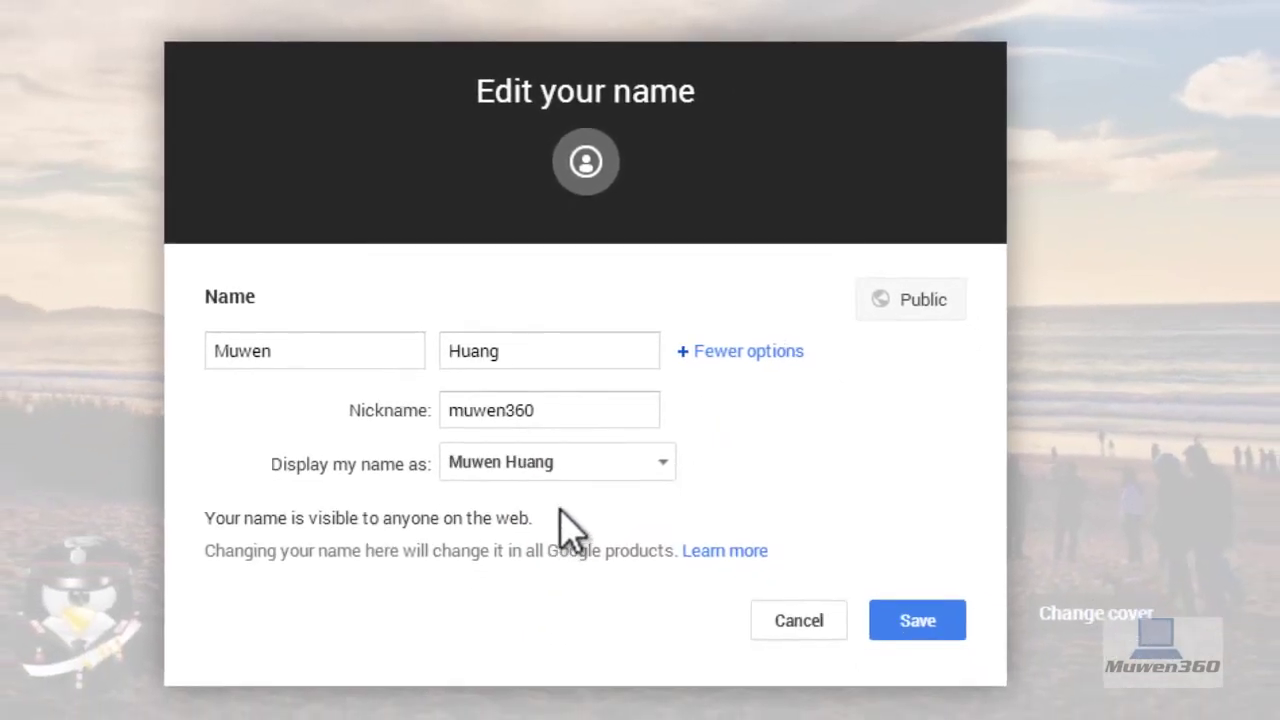
- Save the name, confirm the nickname change, and review the updated profile cover
{"action": "left_click", "coordinate": [924, 615]}
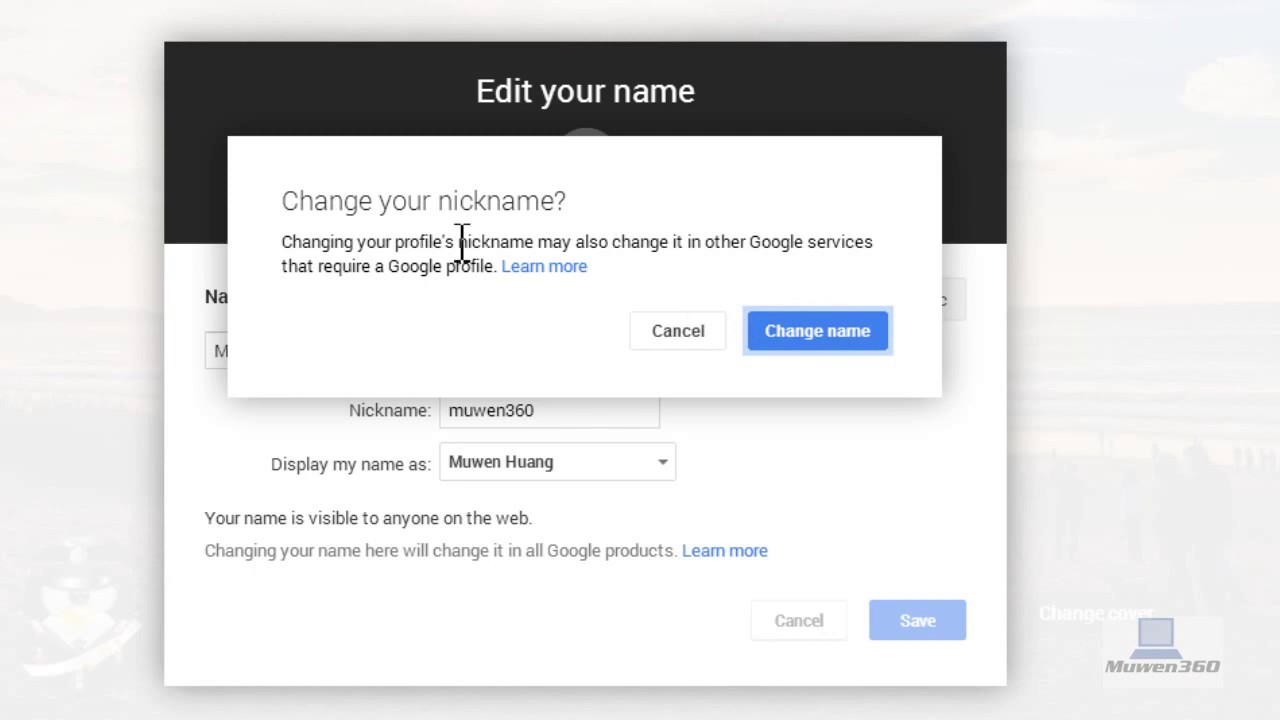
{"action": "left_click", "coordinate": [803, 344]}
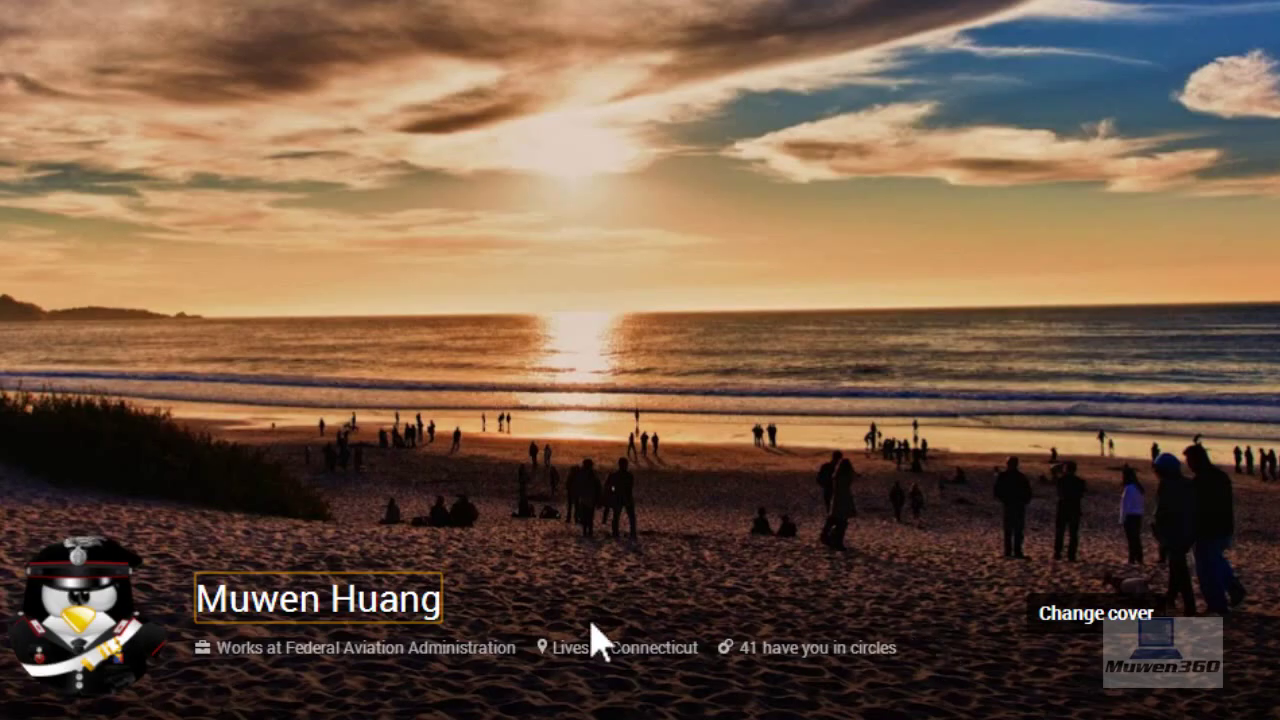
{"action": "scroll", "coordinate": [360, 600], "scroll_direction": "down", "scroll_amount": 3}
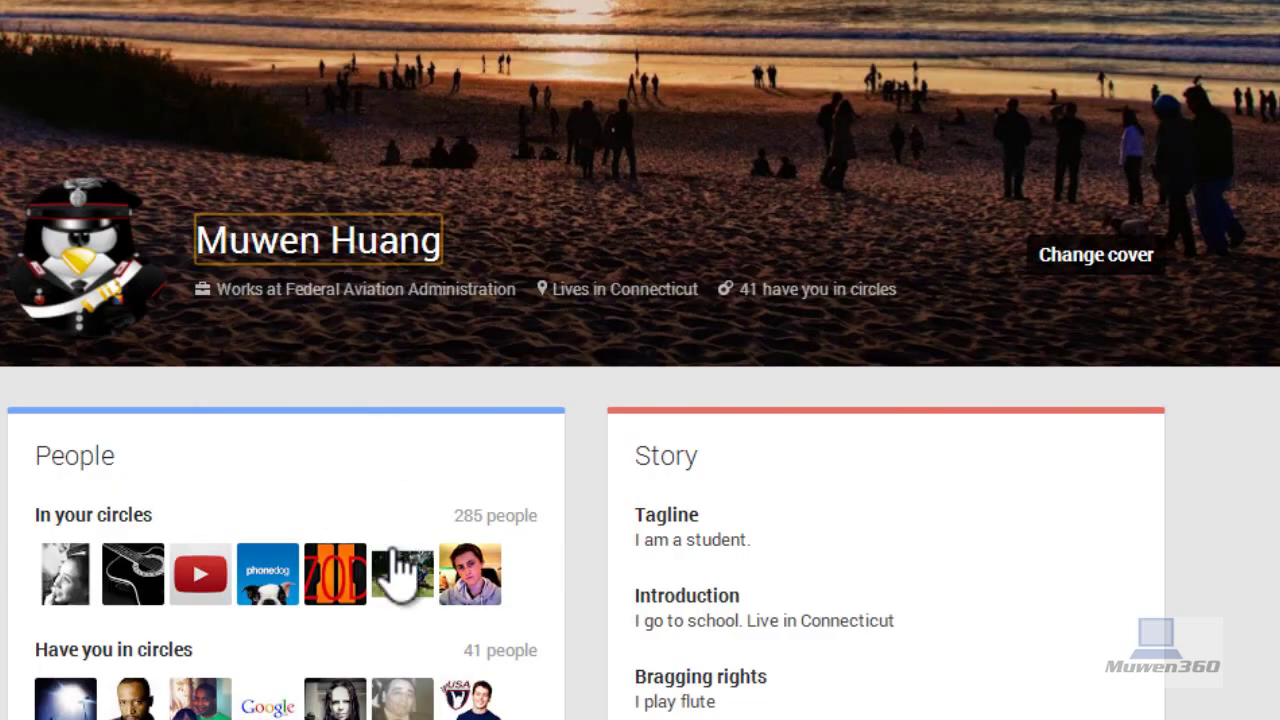
{"action": "scroll", "coordinate": [420, 575], "scroll_direction": "down", "scroll_amount": 5}
{"action": "scroll", "coordinate": [450, 580], "scroll_direction": "up", "scroll_amount": 8}
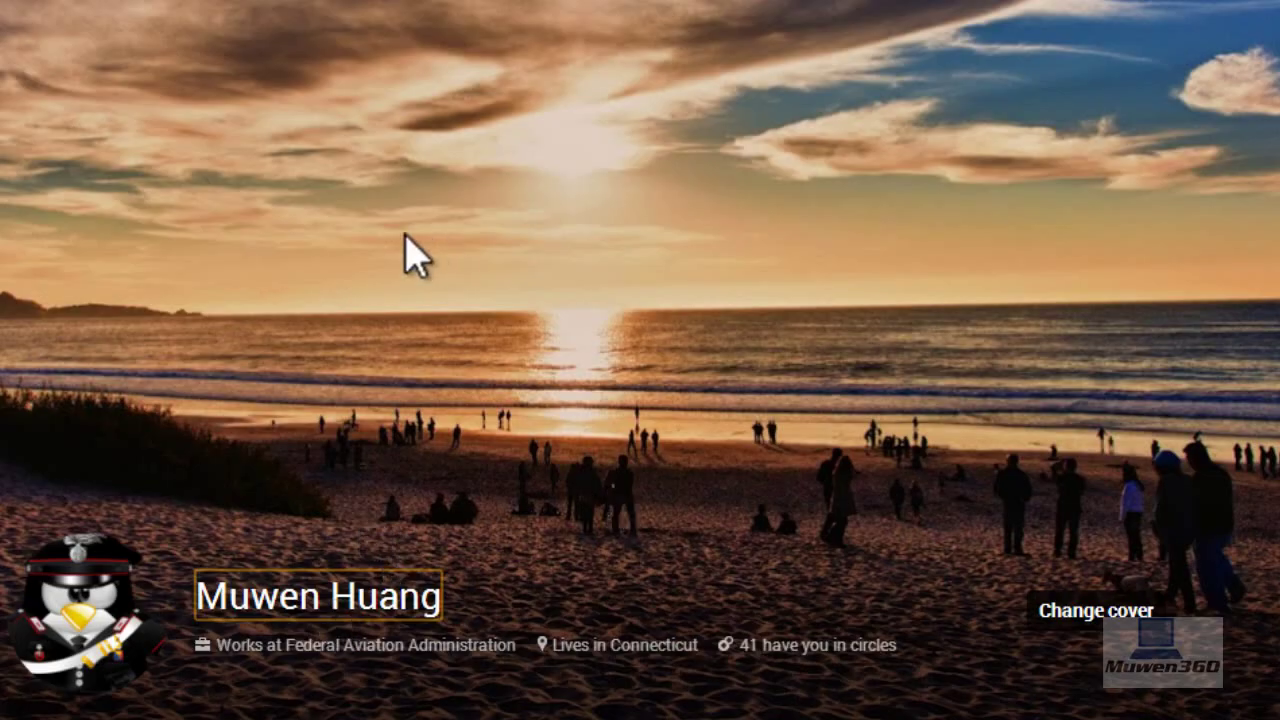
{"action": "left_click", "coordinate": [337, 285]}
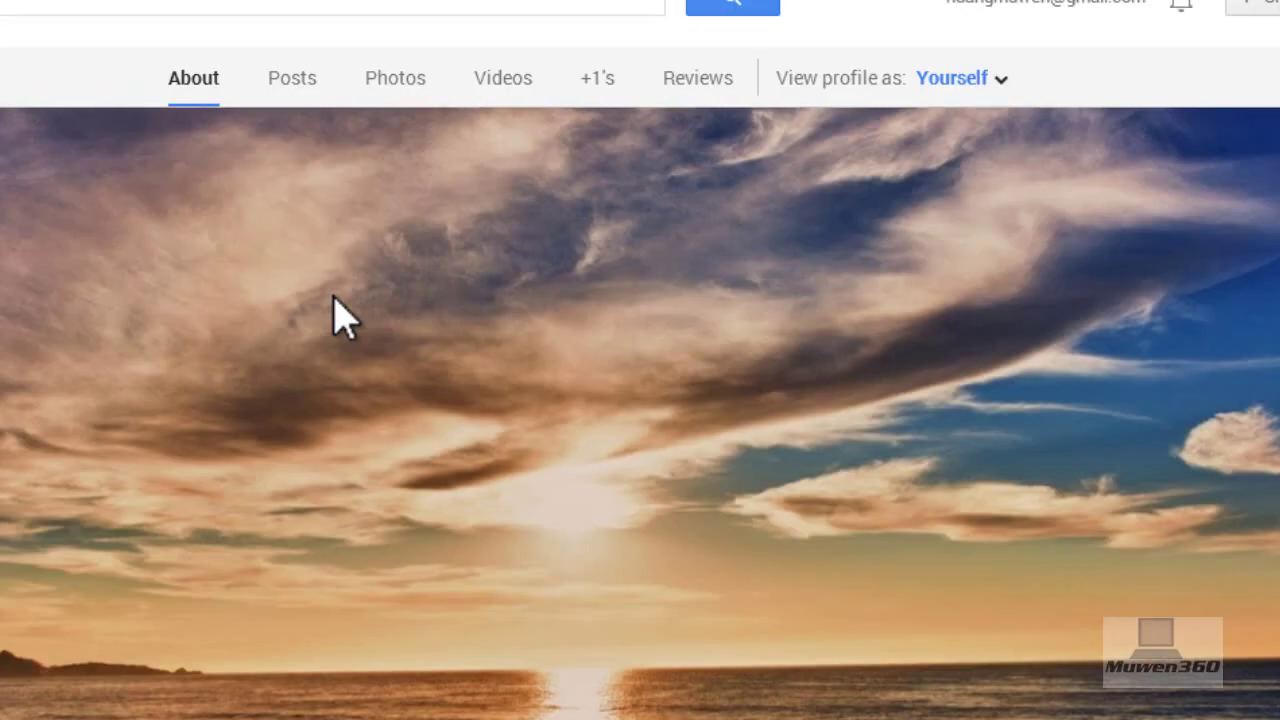
- Go from the Google homepage's account menu to the Google Accounts overview page
{"action": "scroll", "coordinate": [340, 330], "scroll_direction": "down", "scroll_amount": 2}
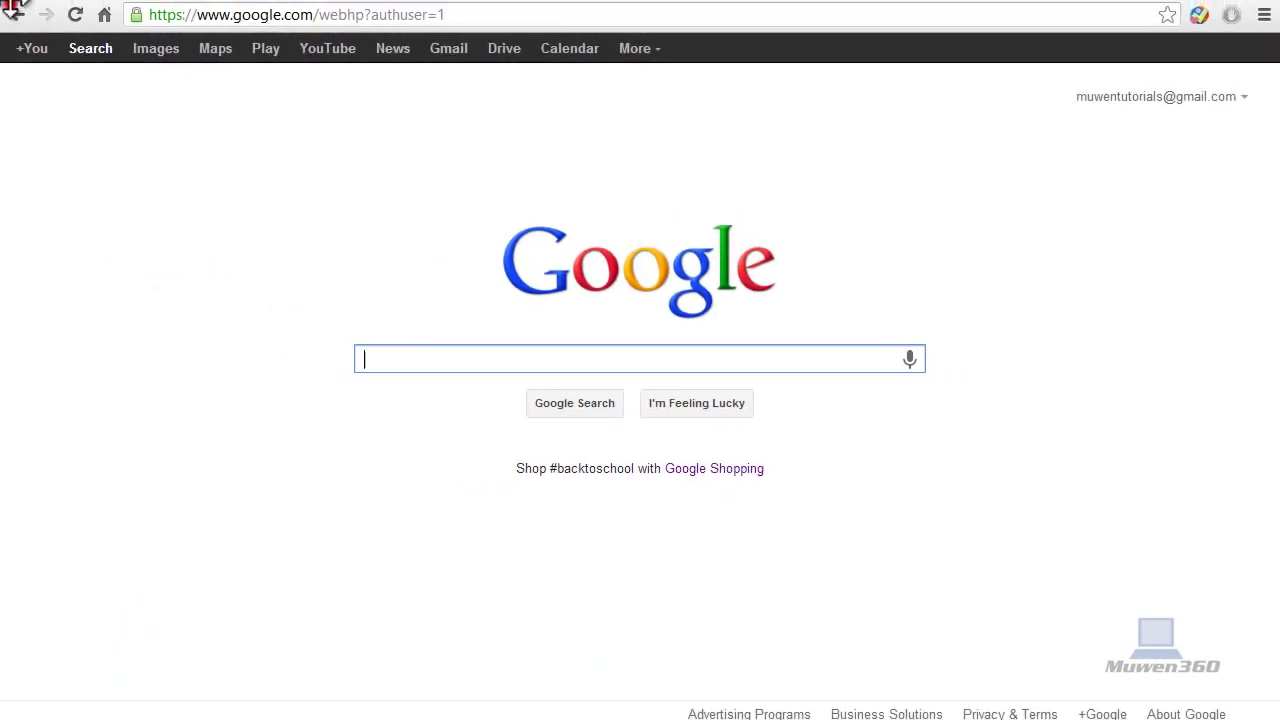
{"action": "left_click", "coordinate": [46, 203]}
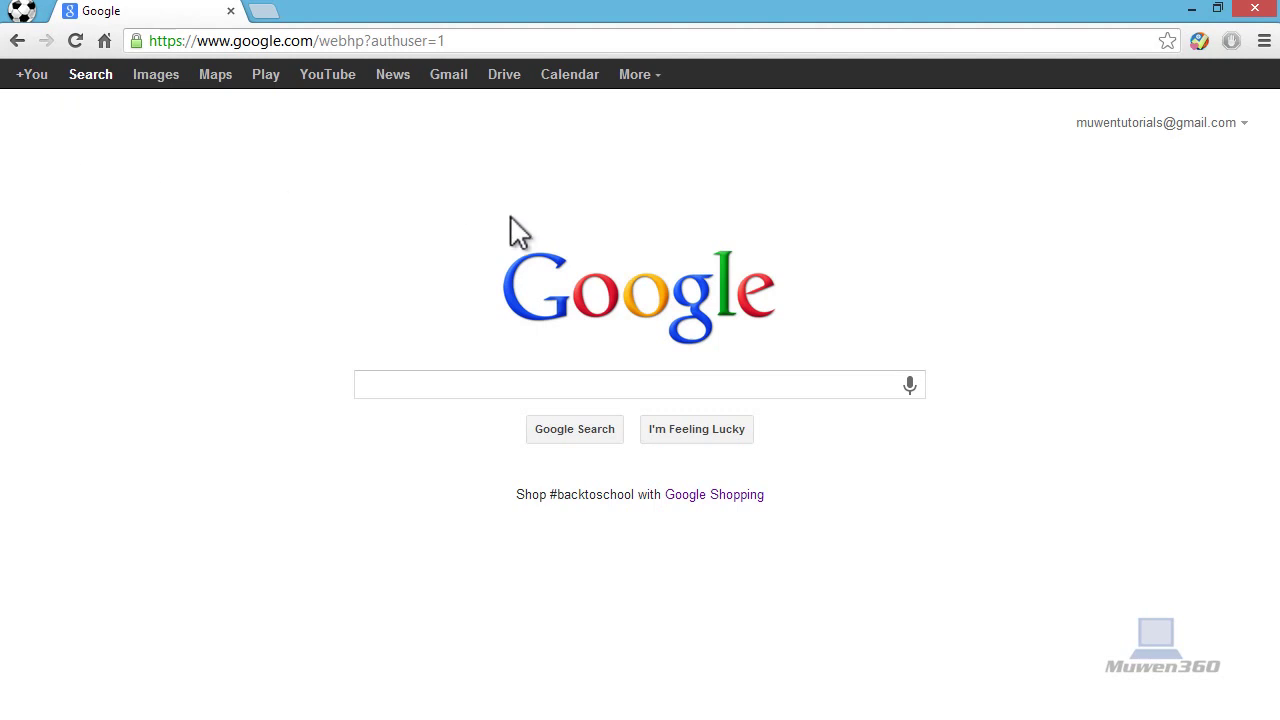
{"action": "left_click", "coordinate": [1172, 122]}
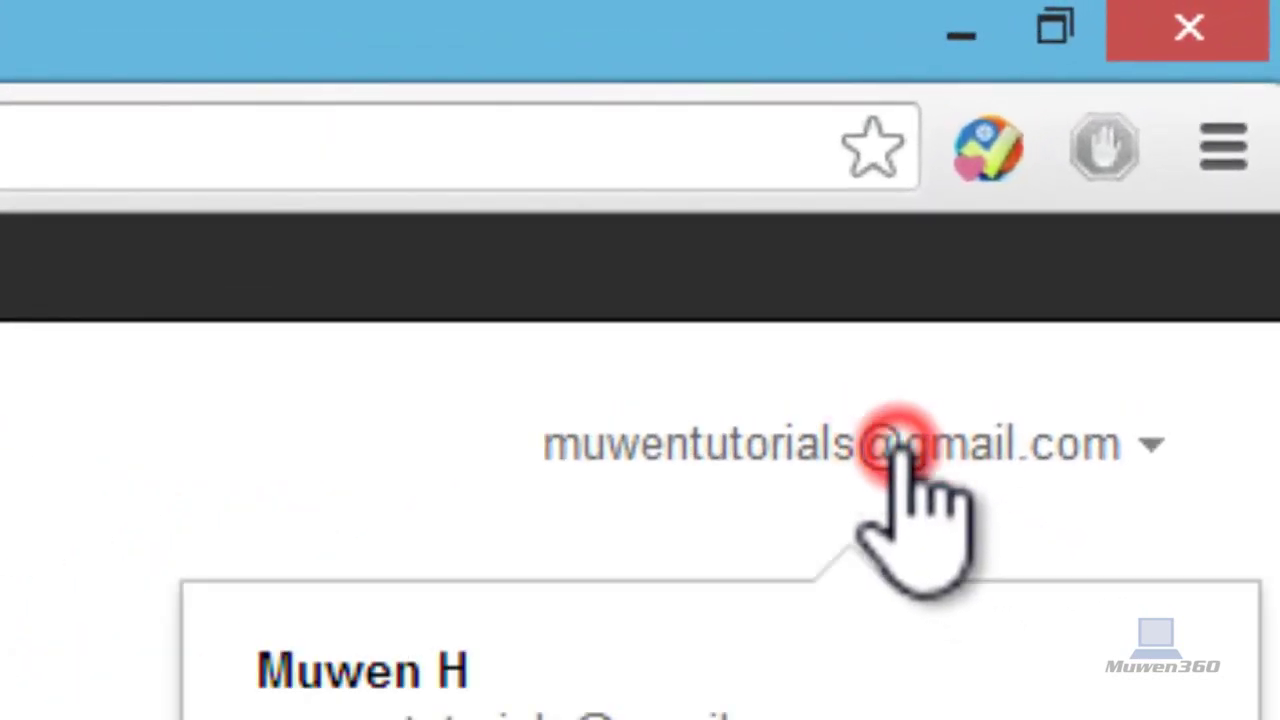
{"action": "left_click", "coordinate": [893, 443]}
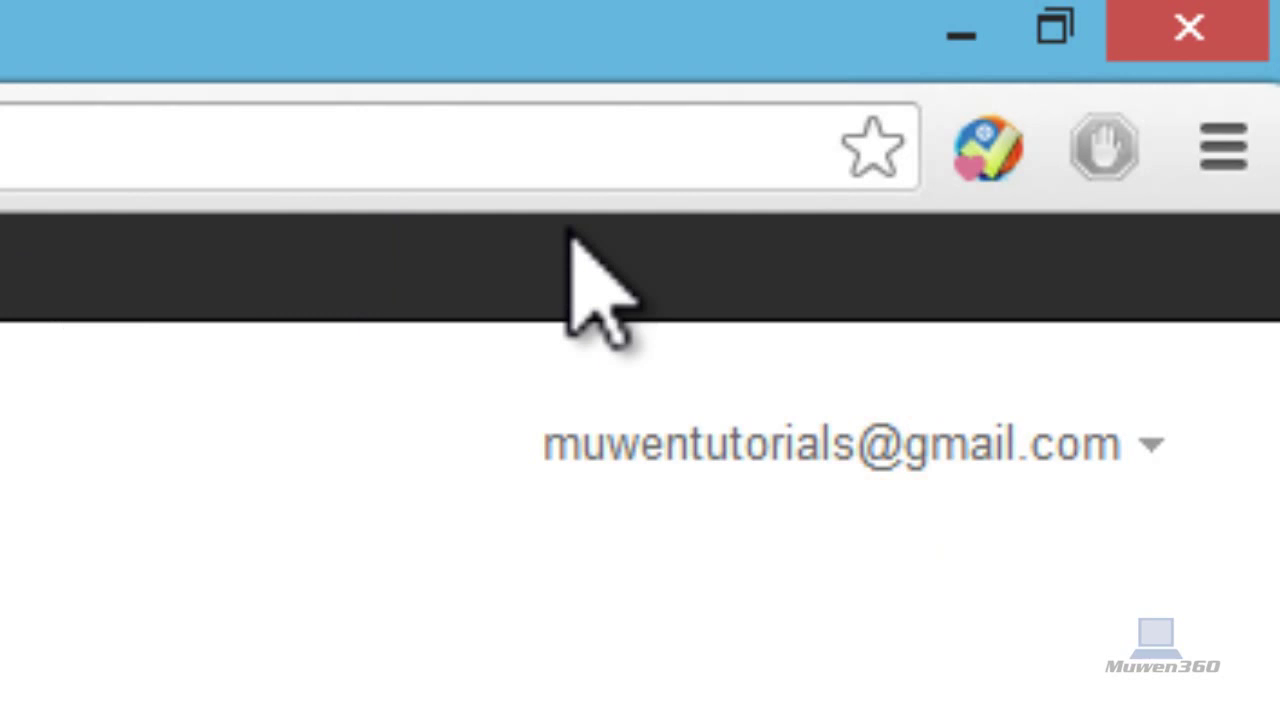
{"action": "left_click", "coordinate": [852, 452]}
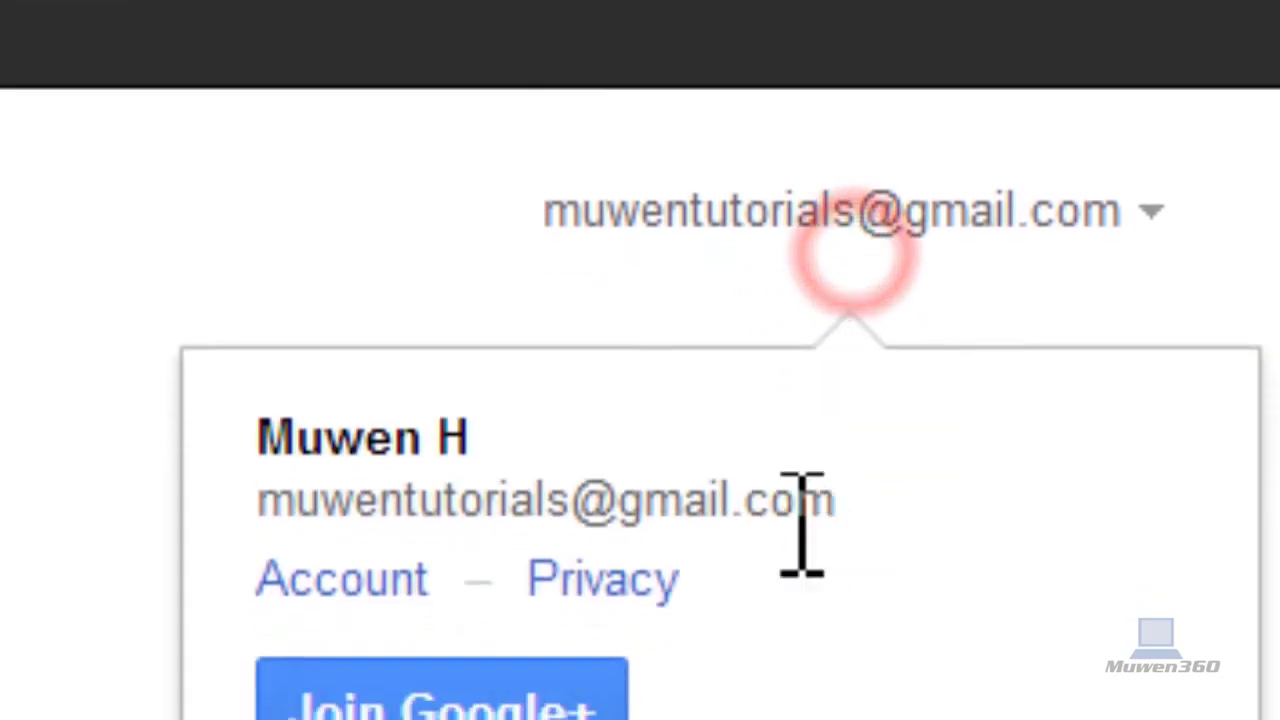
{"action": "left_click", "coordinate": [350, 575]}
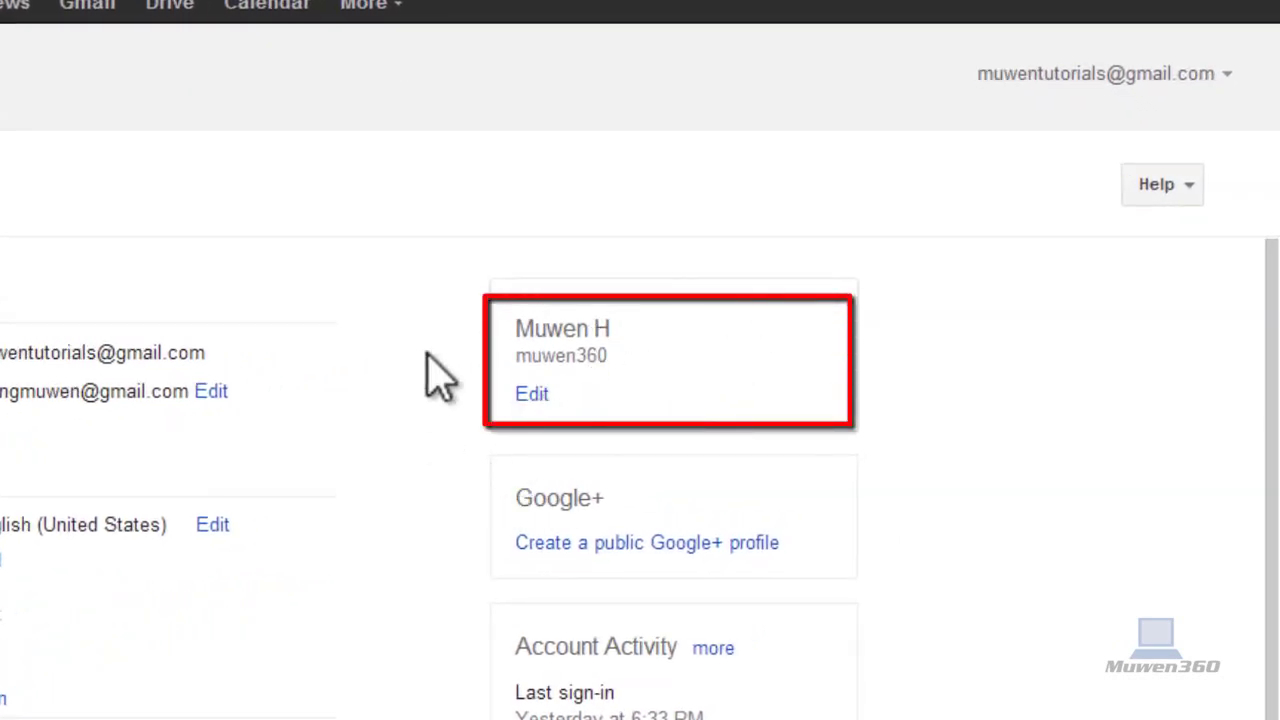
- Replace the first name, last name and nickname with new values and save them
{"action": "left_click", "coordinate": [530, 396]}
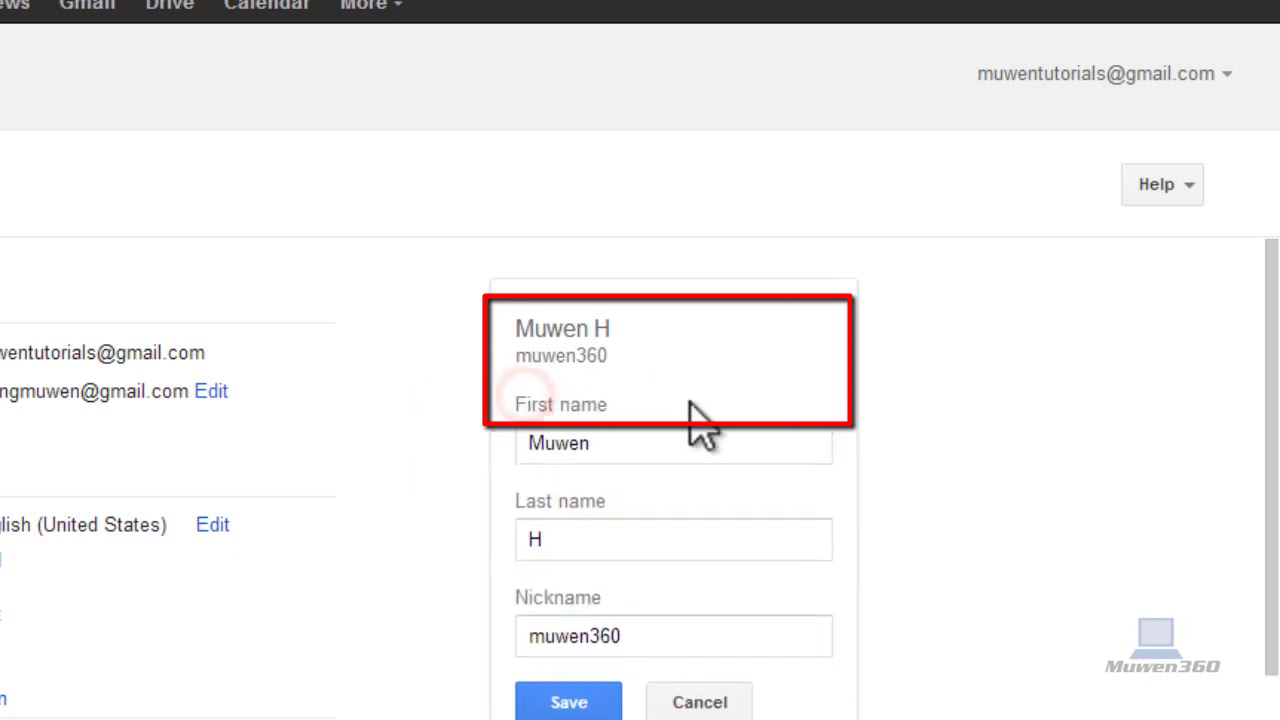
{"action": "left_click", "coordinate": [590, 462]}
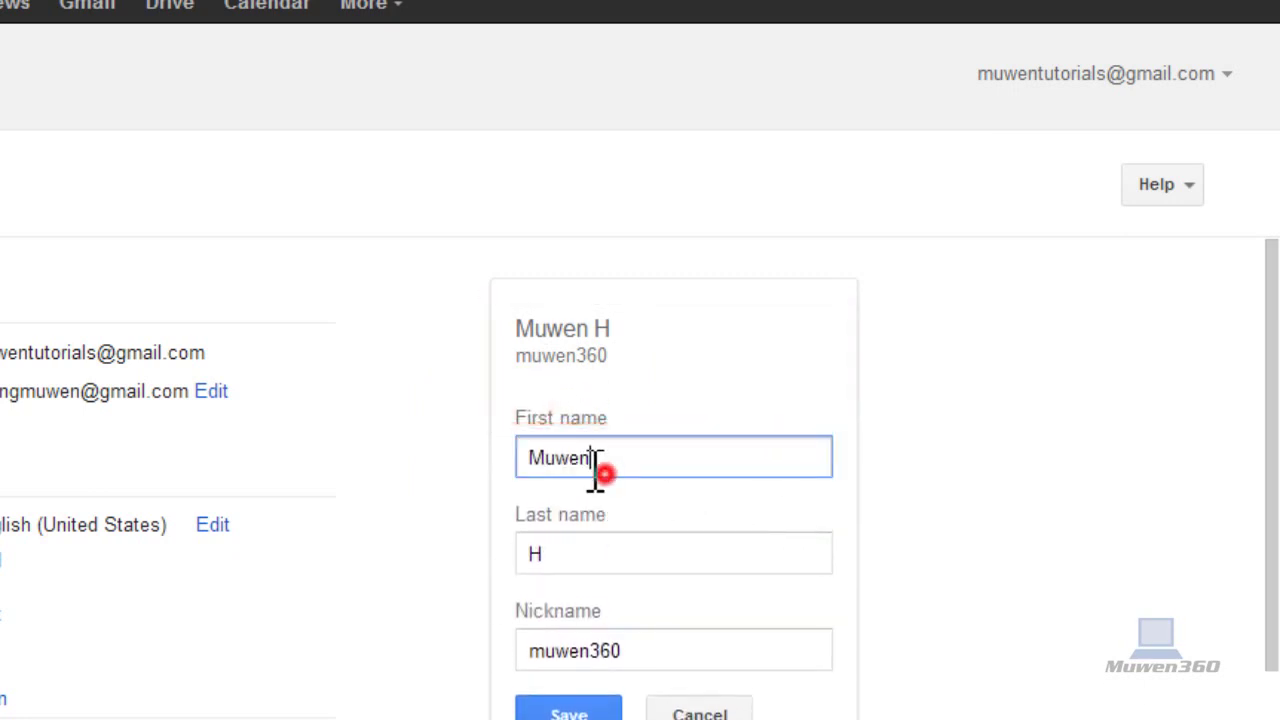
{"action": "key", "text": "BackSpace"}
{"action": "key", "text": "BackSpace"}
{"action": "key", "text": "BackSpace"}
{"action": "key", "text": "BackSpace"}
{"action": "key", "text": "BackSpace"}
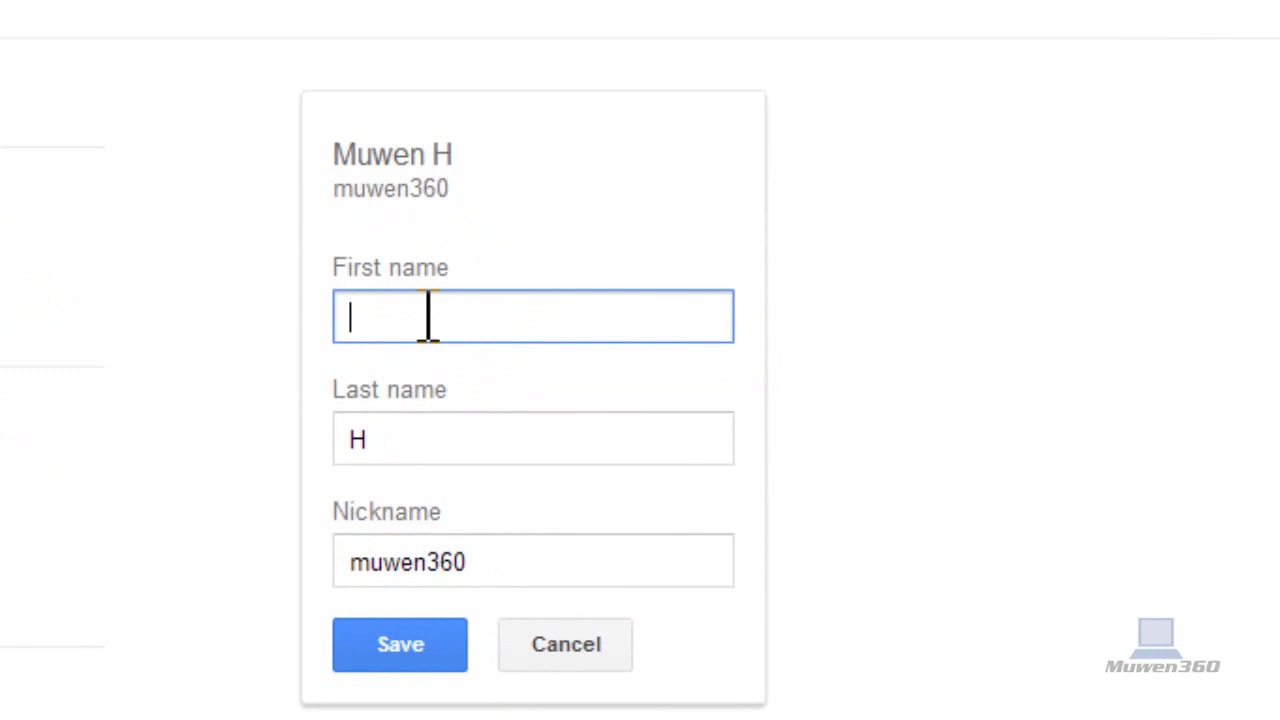
{"action": "type", "text": "whwkh"}
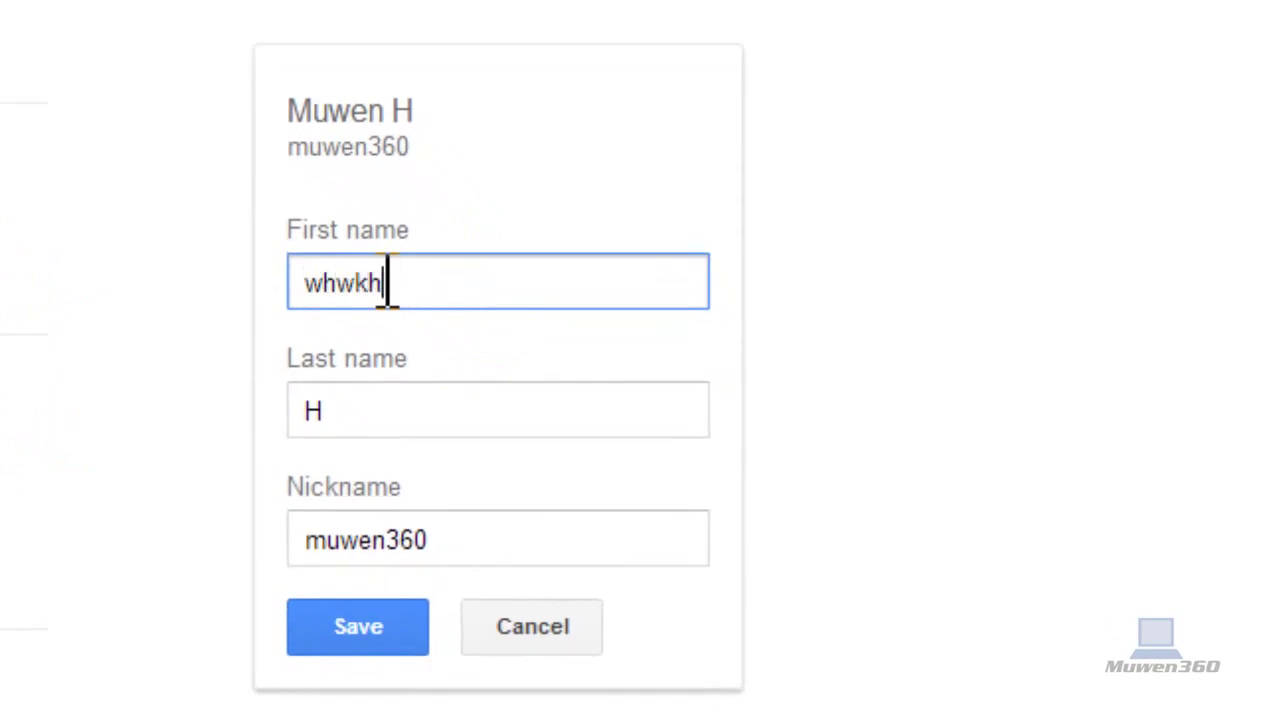
{"action": "type", "text": "dfksah"}
{"action": "left_click", "coordinate": [628, 433]}
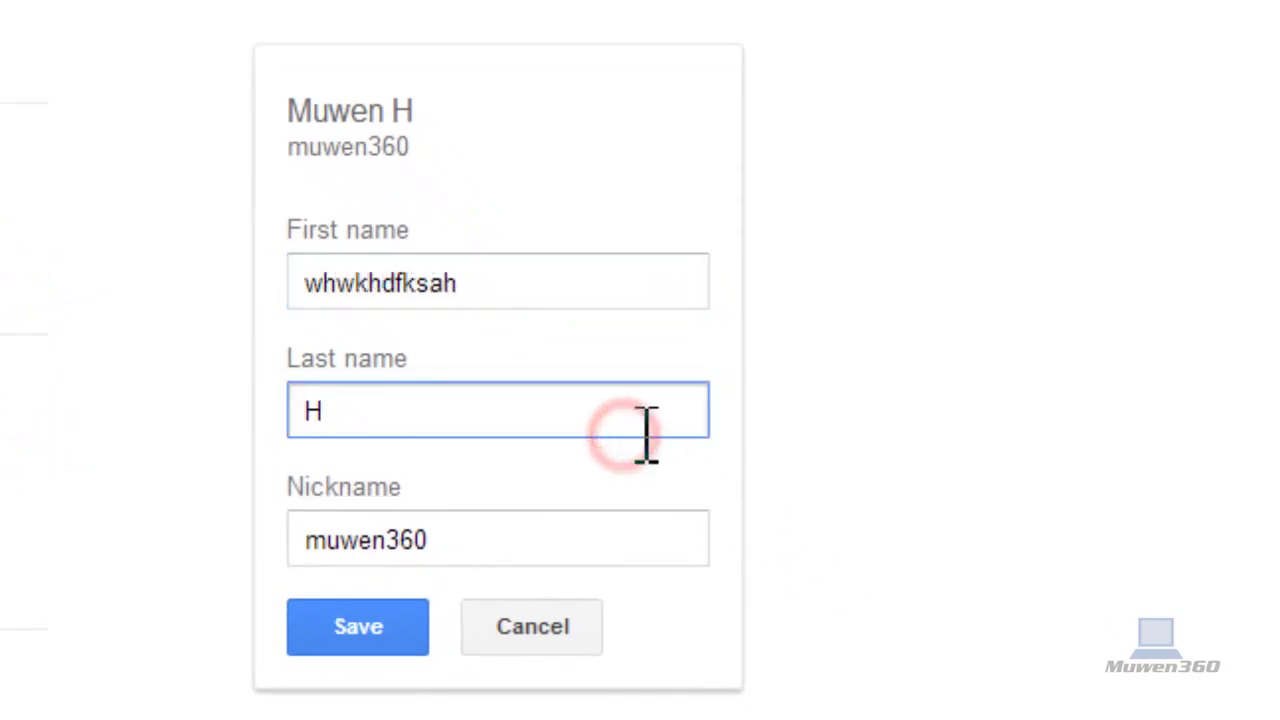
{"action": "key", "text": "BackSpace"}
{"action": "type", "text": "sjasjdkjd"}
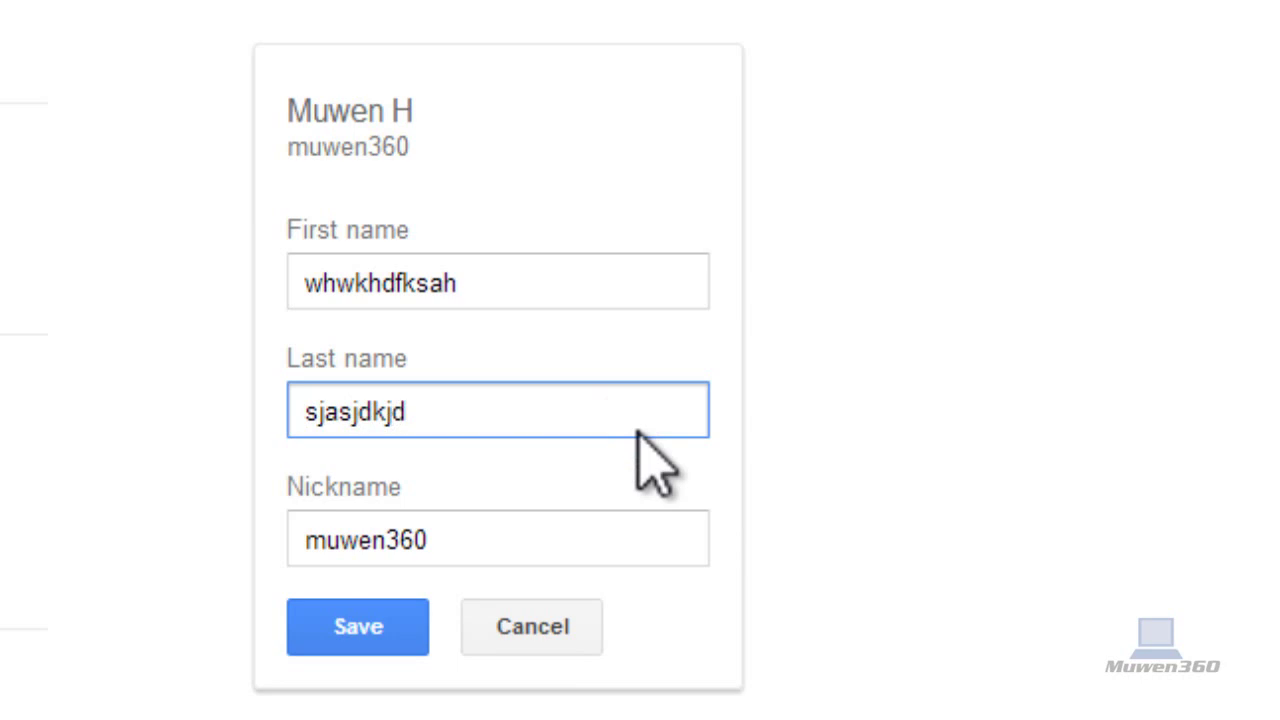
{"action": "left_click", "coordinate": [535, 538]}
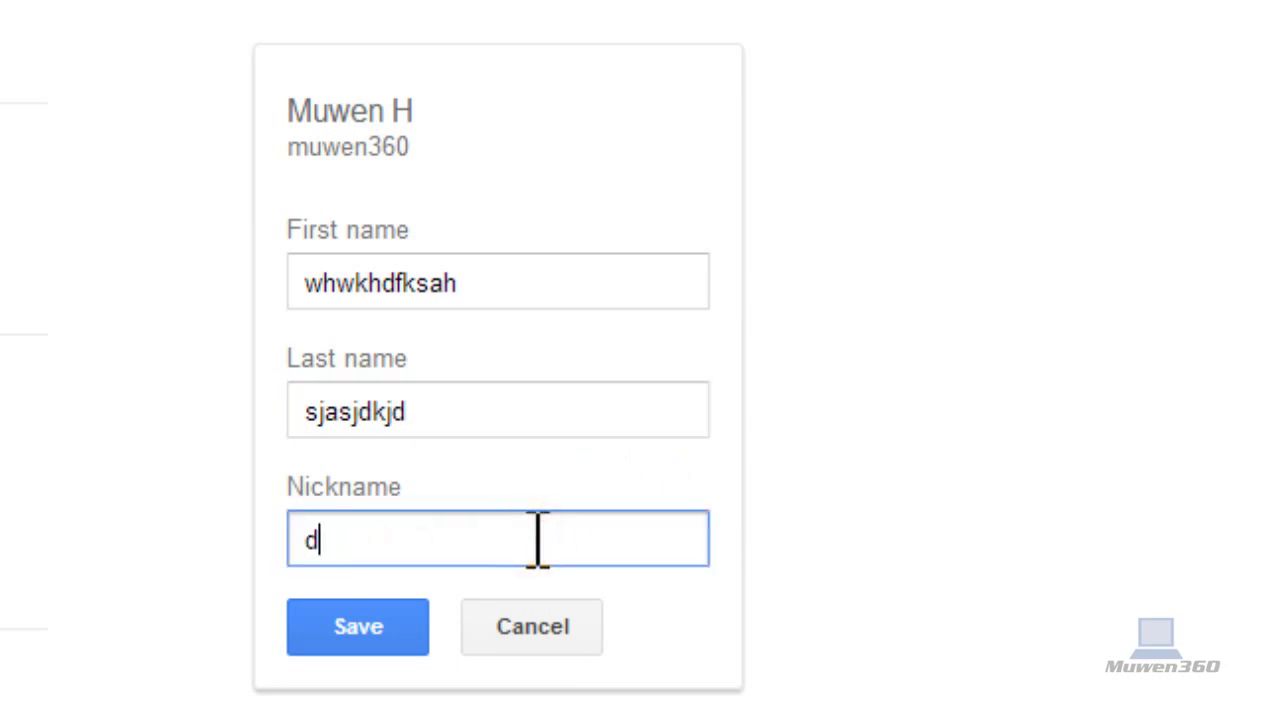
{"action": "type", "text": "dsajdsajlfkj"}
{"action": "left_click", "coordinate": [360, 628]}
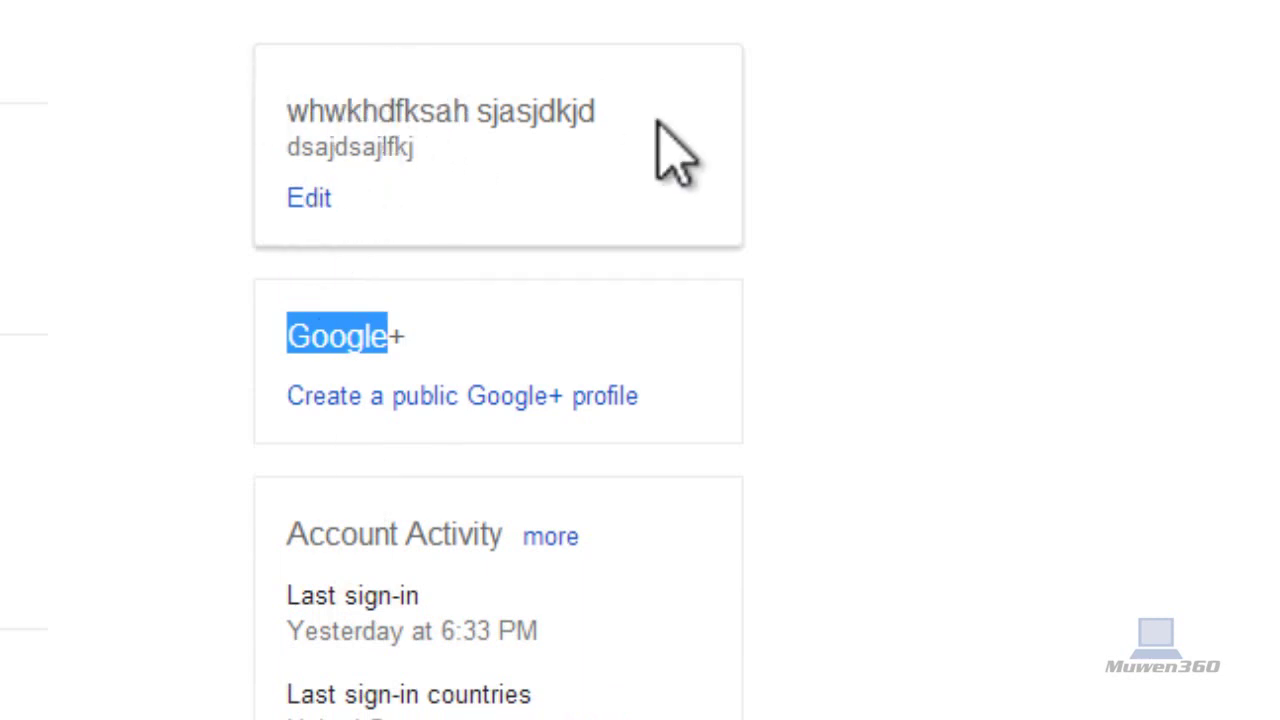
- Reopen the name editor and start shortening the first name
{"action": "left_click", "coordinate": [302, 202]}
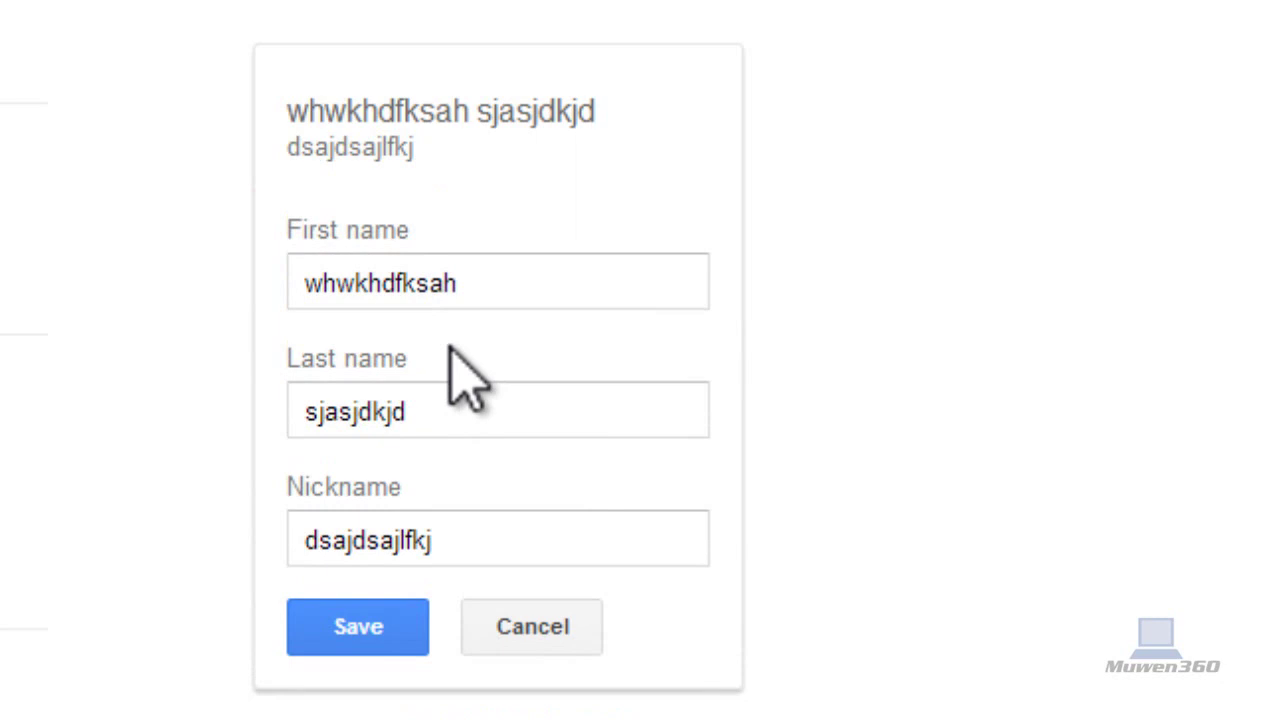
{"action": "left_click", "coordinate": [490, 410]}
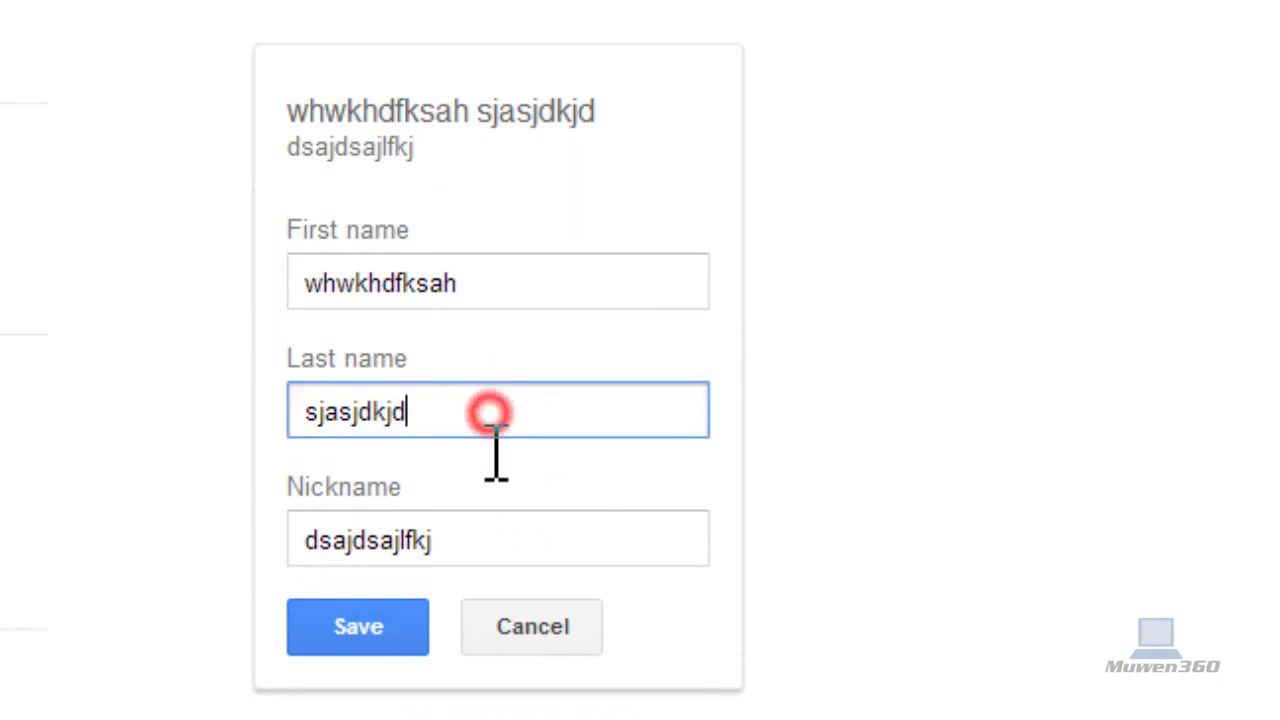
{"action": "left_click", "coordinate": [485, 287]}
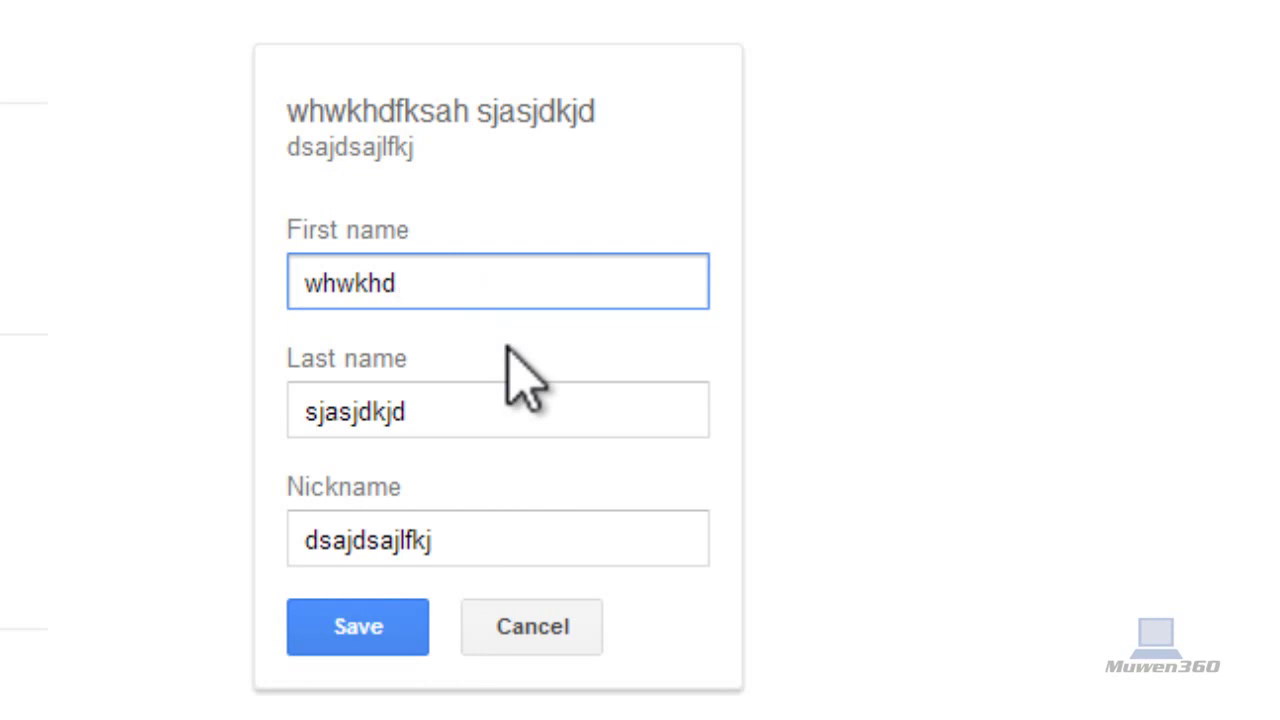
- Save the shortened first name, then return to the Google Search homepage
{"action": "left_click", "coordinate": [365, 638]}
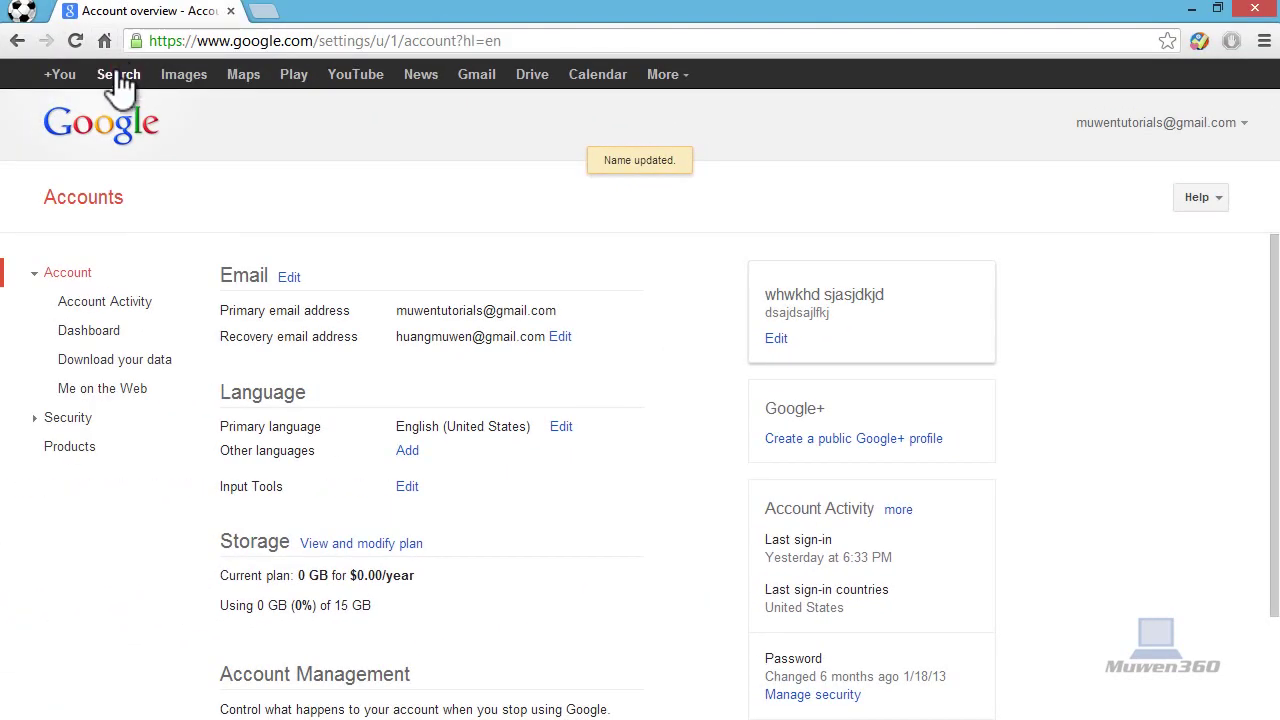
{"action": "left_click", "coordinate": [120, 82]}
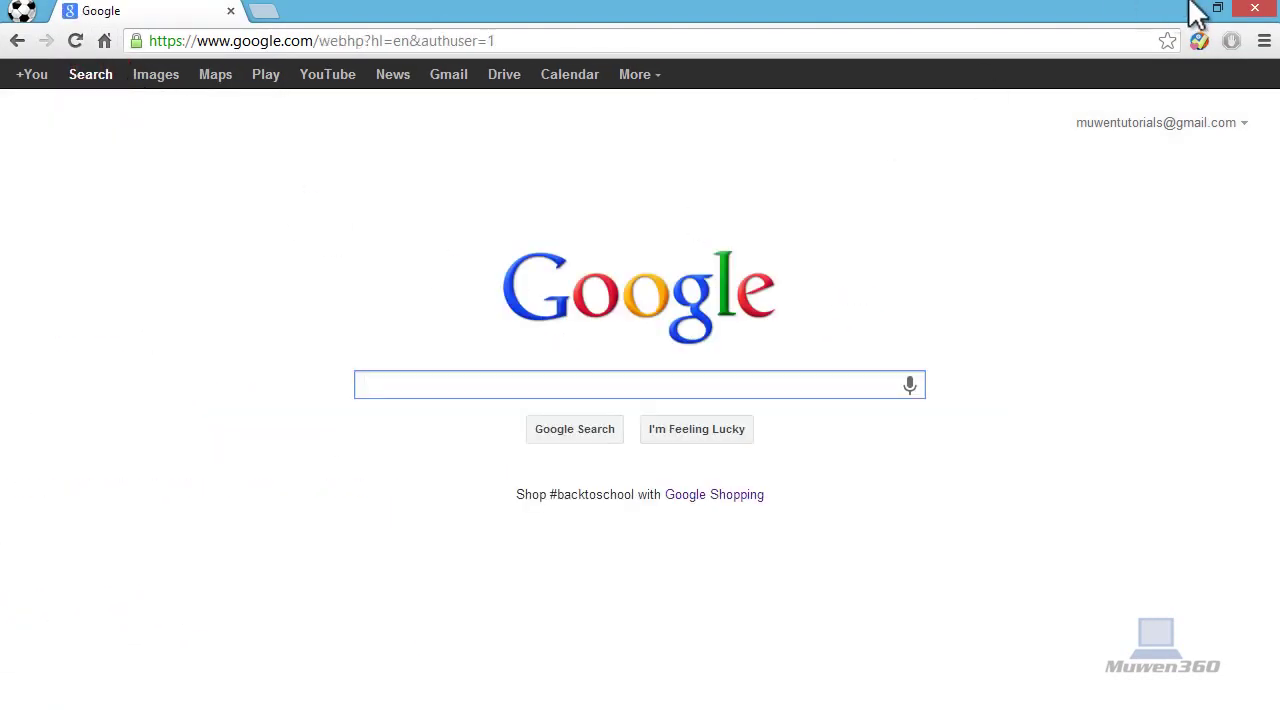